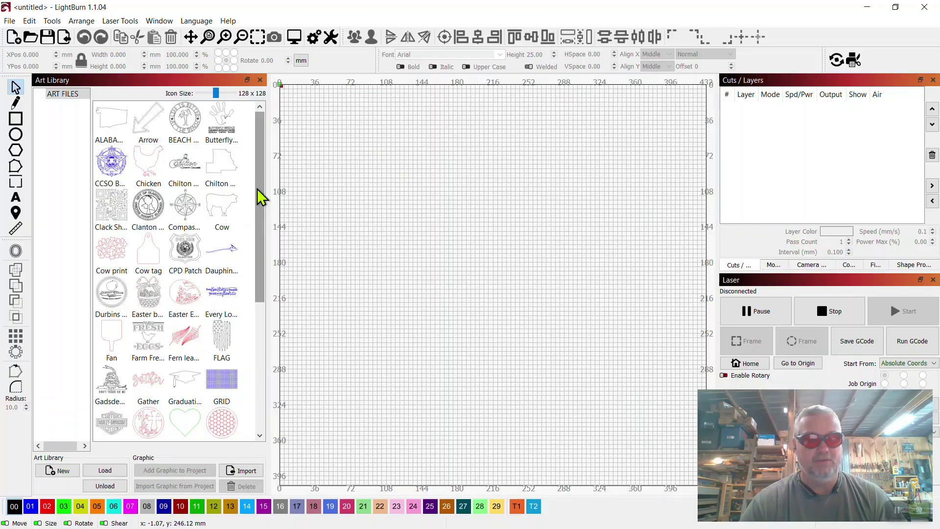
Step: Reopen the Art Library panel from the Window menu and unload the ART FILES library
{"action": "left_click", "coordinate": [260, 80]}
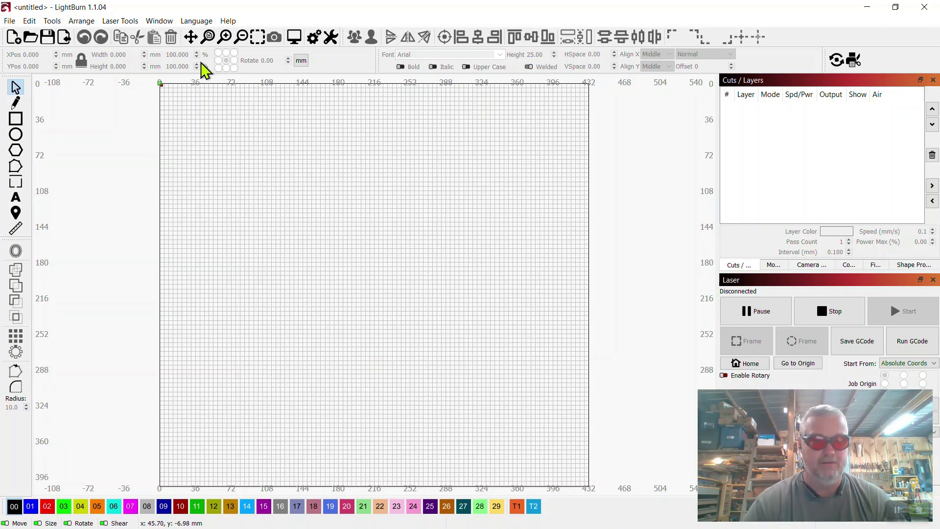
{"action": "left_click", "coordinate": [160, 21]}
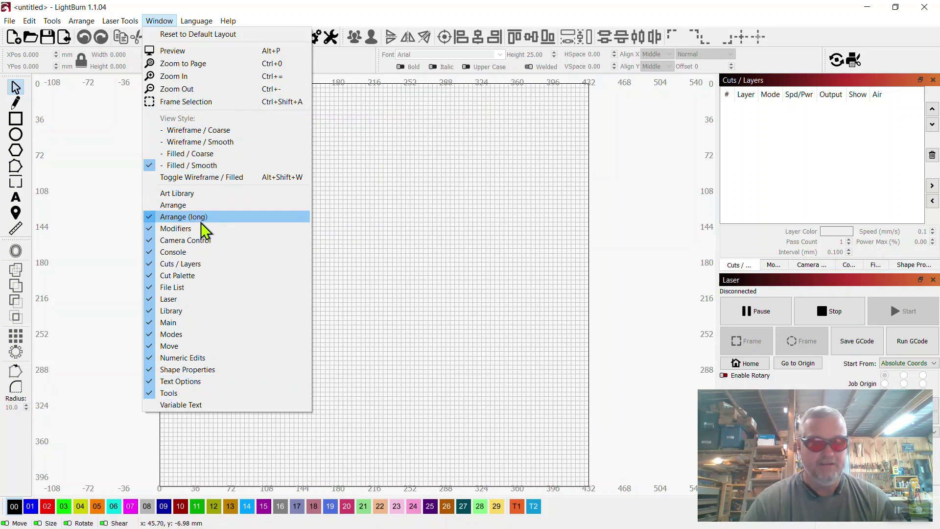
{"action": "left_click", "coordinate": [156, 196]}
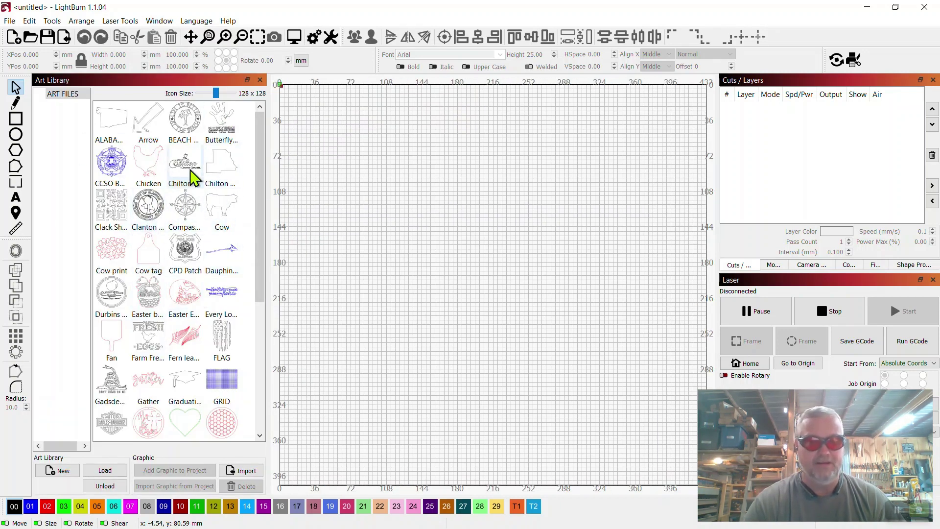
{"action": "left_click_drag", "start_coordinate": [258, 177], "coordinate": [258, 273]}
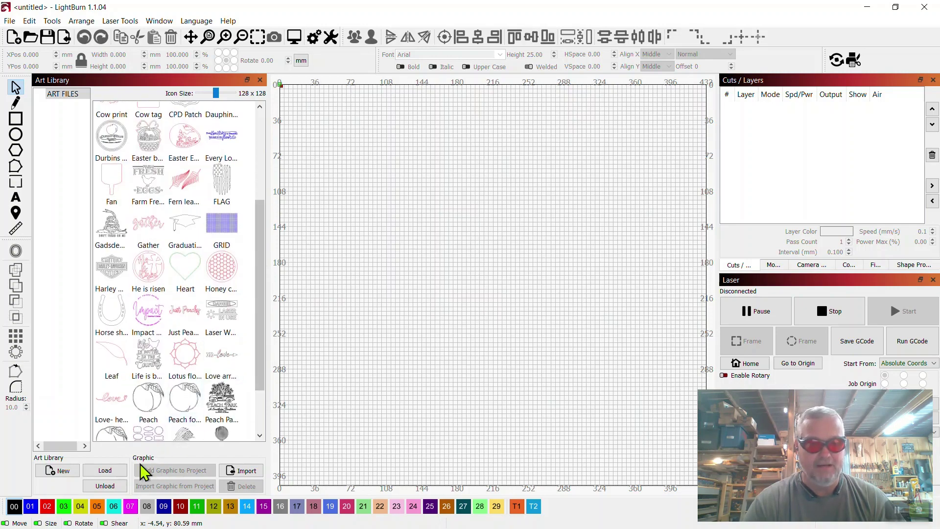
{"action": "left_click", "coordinate": [107, 486]}
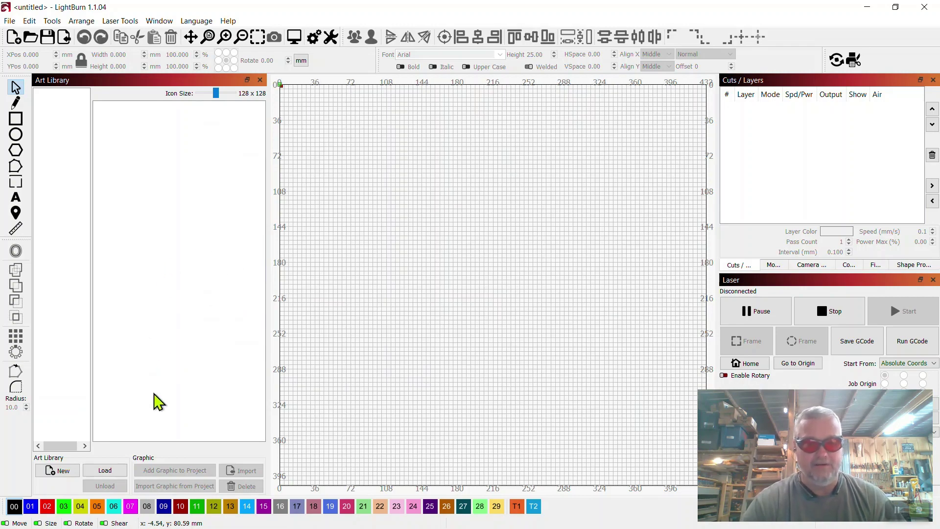
Step: Open ART FILES.lbart from the Z: drive's LASER FILES folder into the Art Library
{"action": "left_click", "coordinate": [104, 473]}
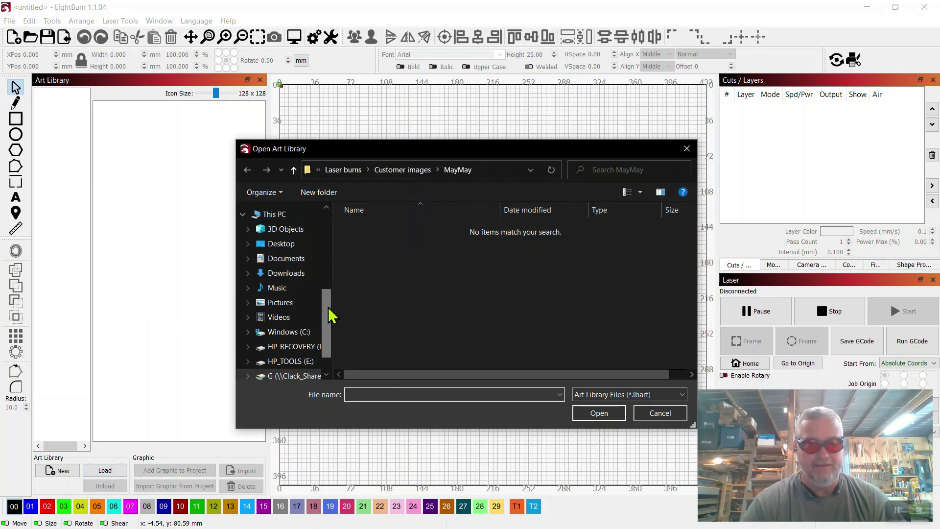
{"action": "left_click_drag", "start_coordinate": [330, 315], "coordinate": [325, 336]}
{"action": "left_click", "coordinate": [313, 342]}
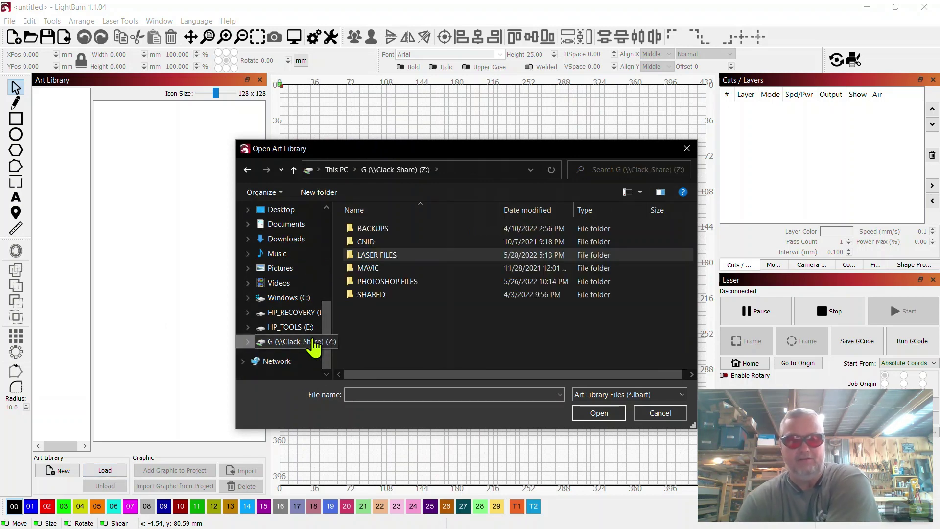
{"action": "double_click", "coordinate": [386, 255]}
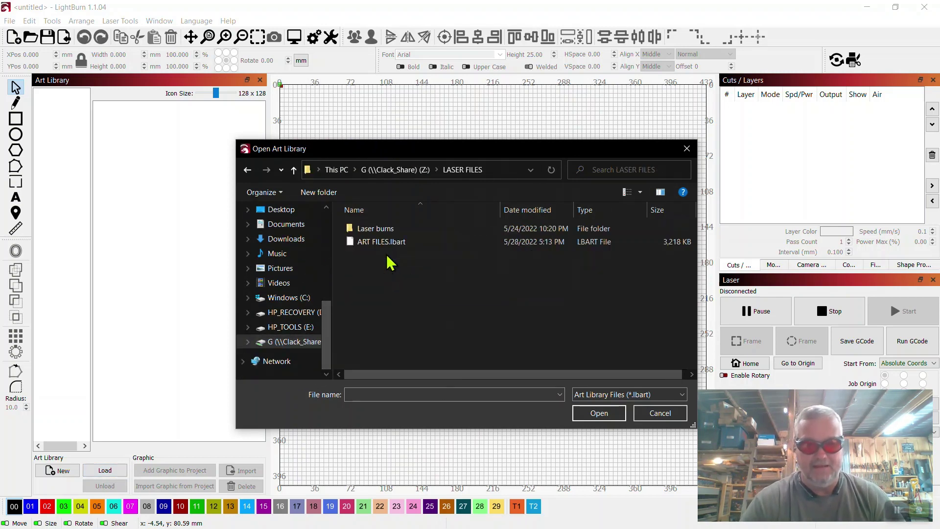
{"action": "left_click", "coordinate": [392, 242]}
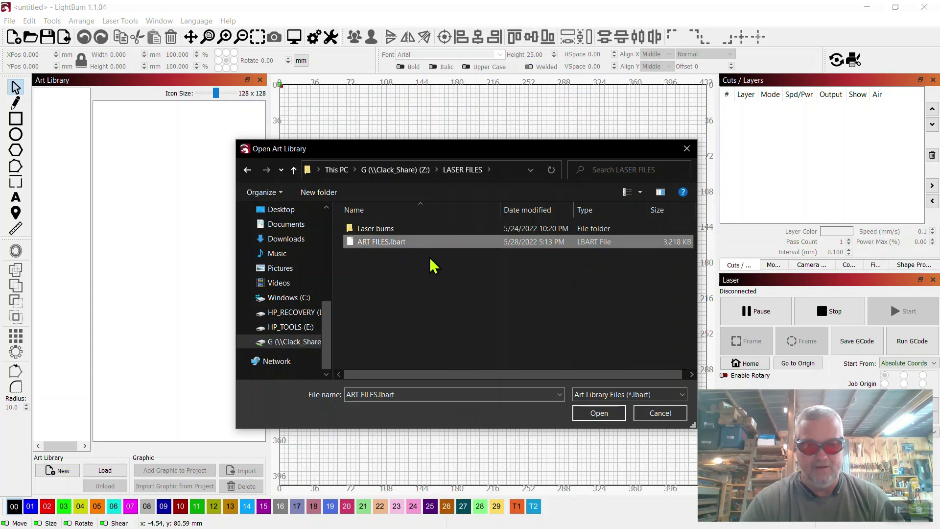
{"action": "left_click", "coordinate": [599, 415]}
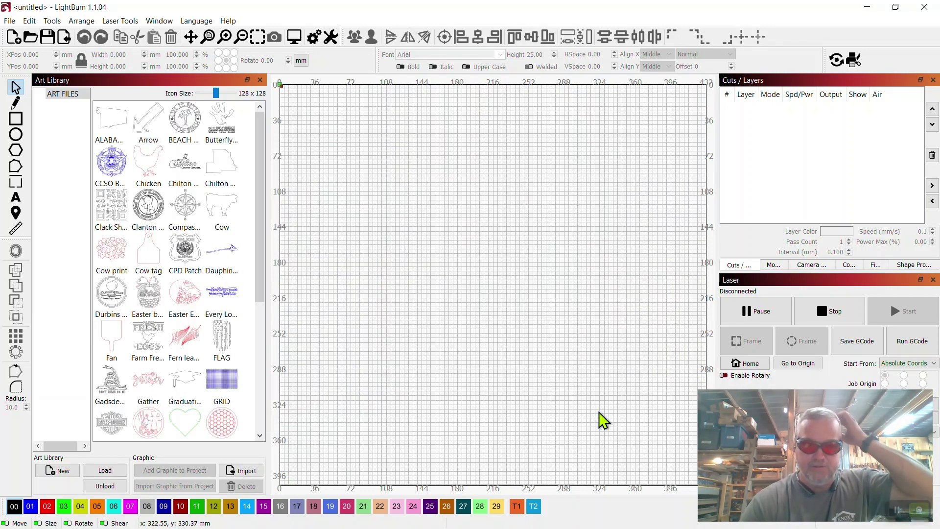
{"action": "left_click_drag", "start_coordinate": [266, 185], "coordinate": [269, 163]}
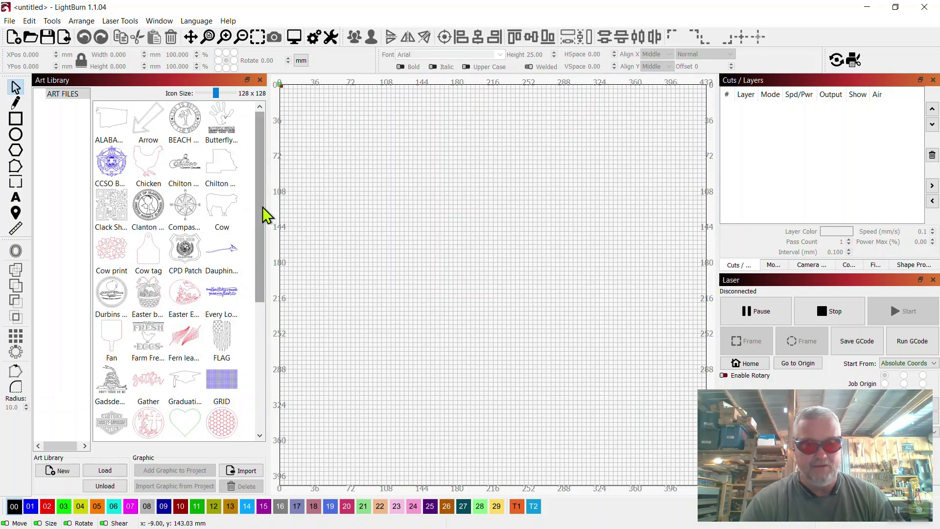
{"action": "left_click_drag", "start_coordinate": [266, 212], "coordinate": [266, 360]}
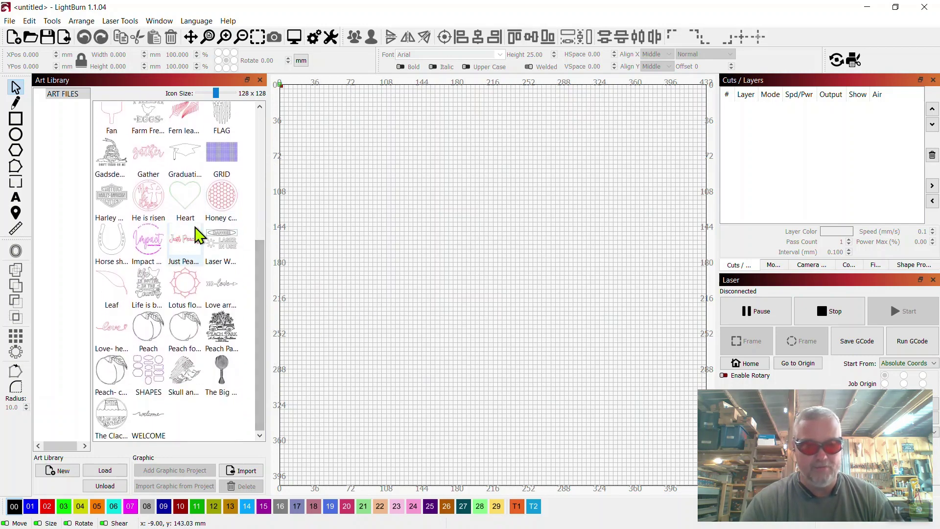
{"action": "mouse_move", "coordinate": [186, 324]}
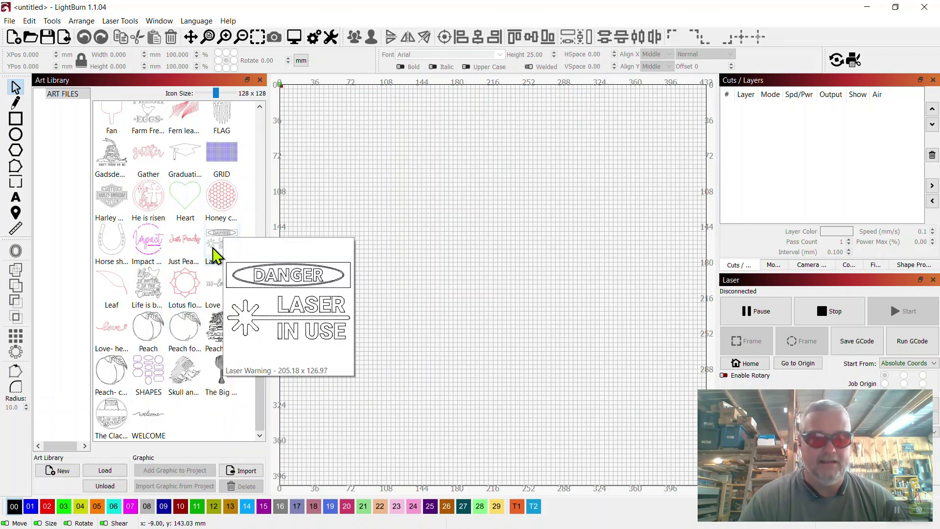
{"action": "mouse_move", "coordinate": [152, 242]}
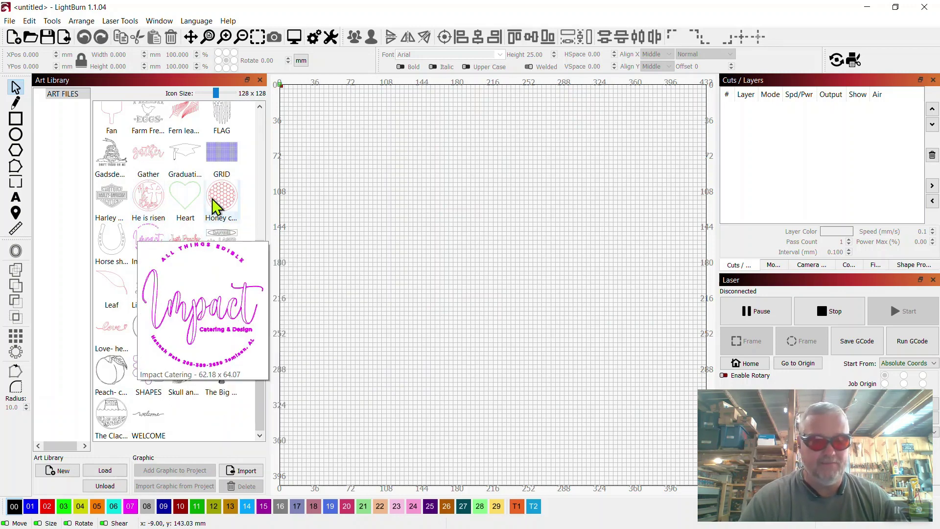
{"action": "mouse_move", "coordinate": [191, 198]}
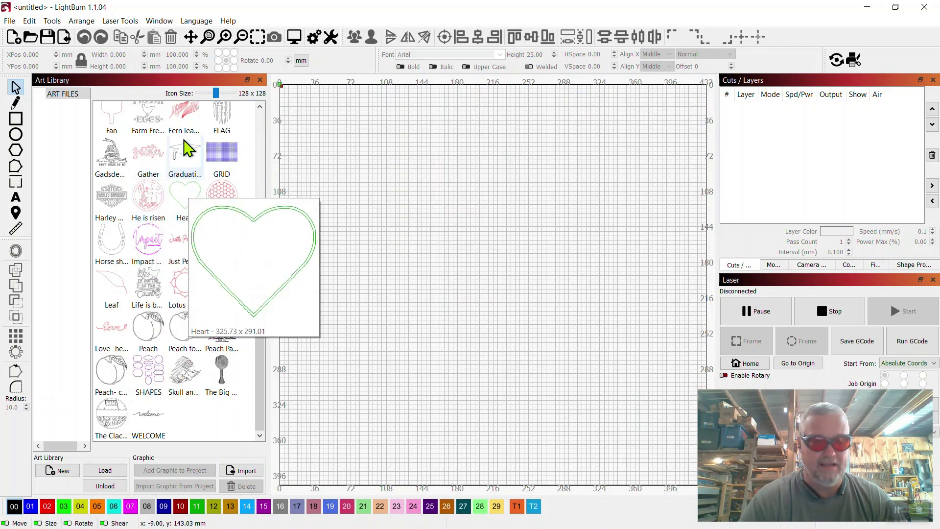
{"action": "mouse_move", "coordinate": [109, 169]}
{"action": "left_click_drag", "start_coordinate": [108, 169], "coordinate": [341, 188]}
{"action": "left_click_drag", "start_coordinate": [185, 169], "coordinate": [421, 201]}
{"action": "left_click_drag", "start_coordinate": [221, 195], "coordinate": [360, 320]}
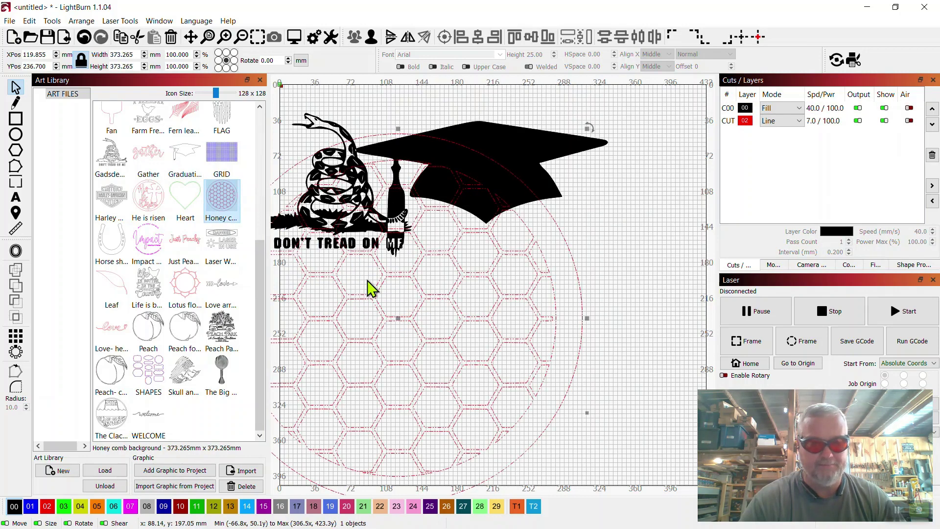
{"action": "left_click_drag", "start_coordinate": [198, 245], "coordinate": [502, 313]}
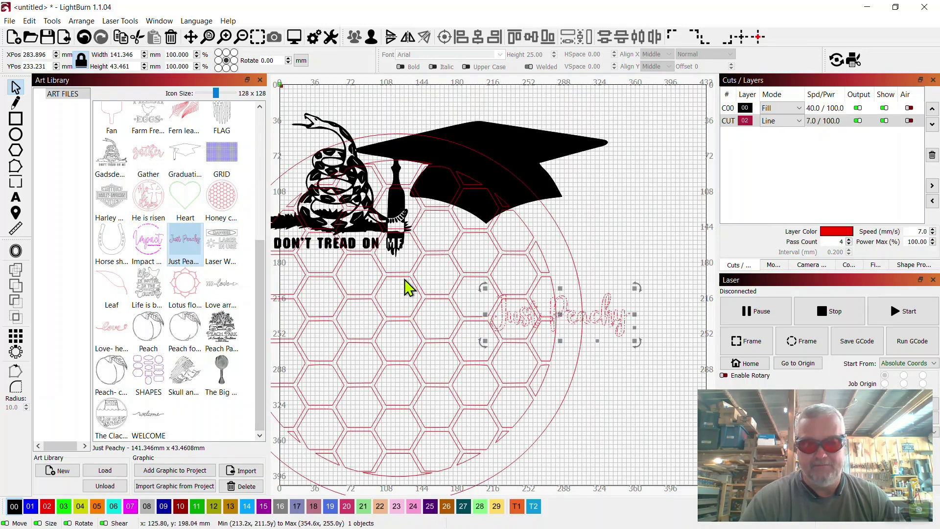
{"action": "scroll", "coordinate": [451, 226], "scroll_direction": "down", "scroll_amount": 2}
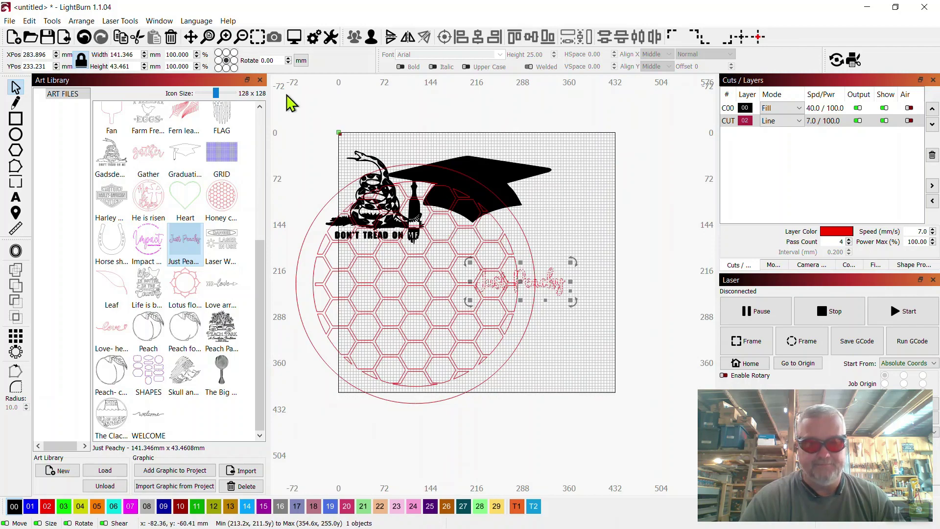
{"action": "left_click_drag", "start_coordinate": [280, 113], "coordinate": [647, 473]}
{"action": "key", "text": "Delete"}
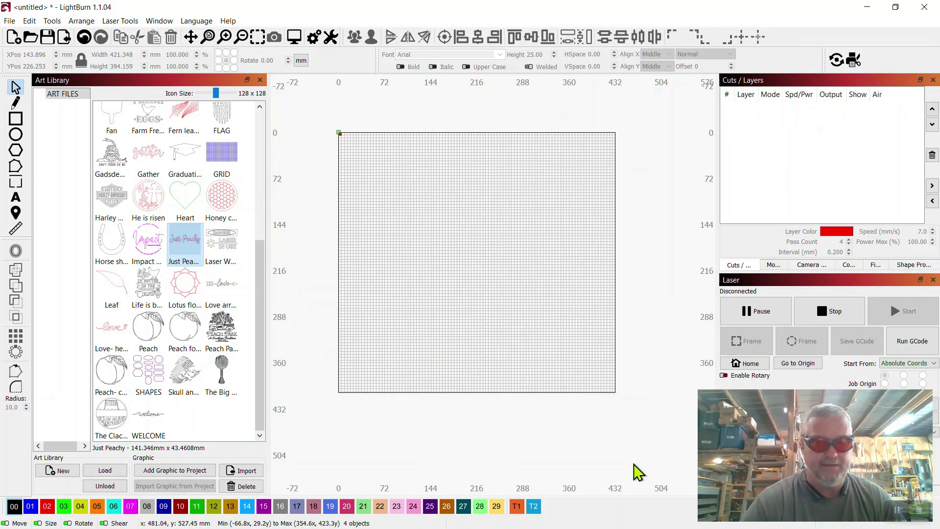
{"action": "left_click_drag", "start_coordinate": [263, 273], "coordinate": [262, 362]}
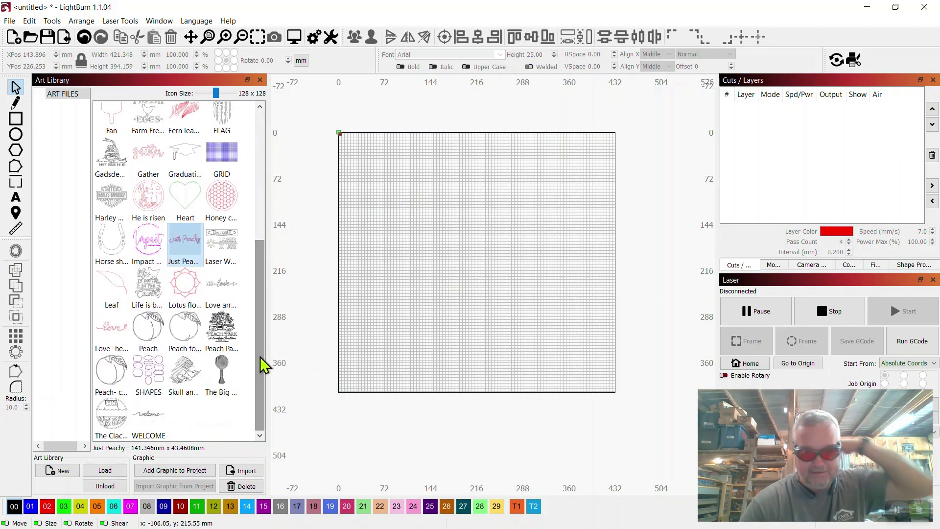
{"action": "left_click", "coordinate": [153, 372]}
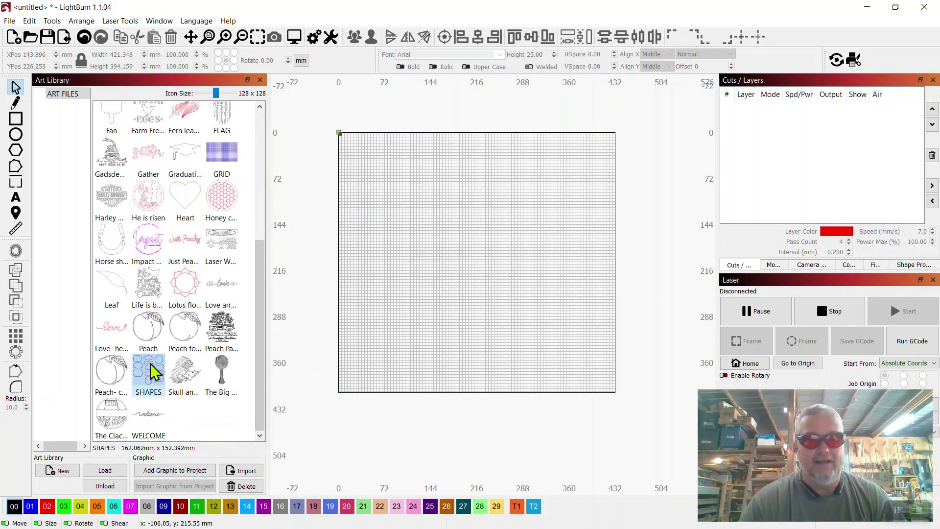
{"action": "left_click_drag", "start_coordinate": [153, 372], "coordinate": [455, 304]}
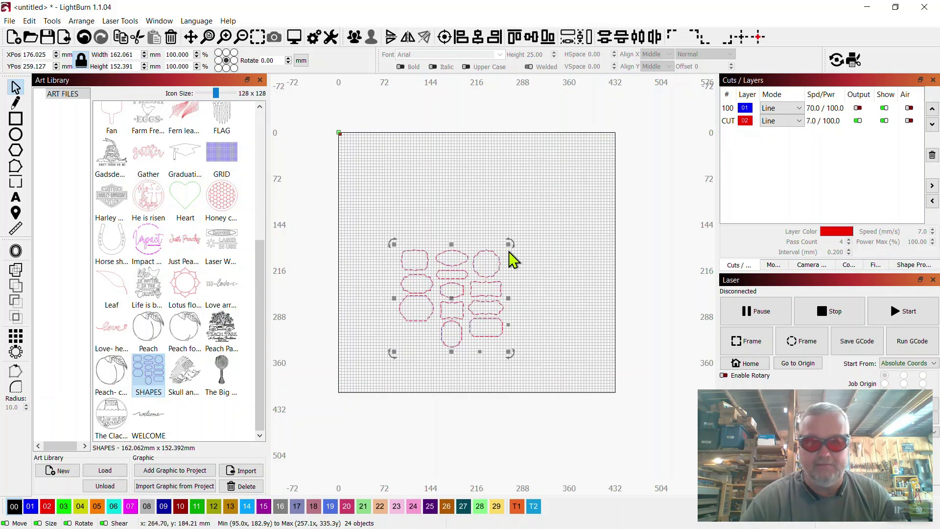
{"action": "left_click_drag", "start_coordinate": [509, 249], "coordinate": [581, 163]}
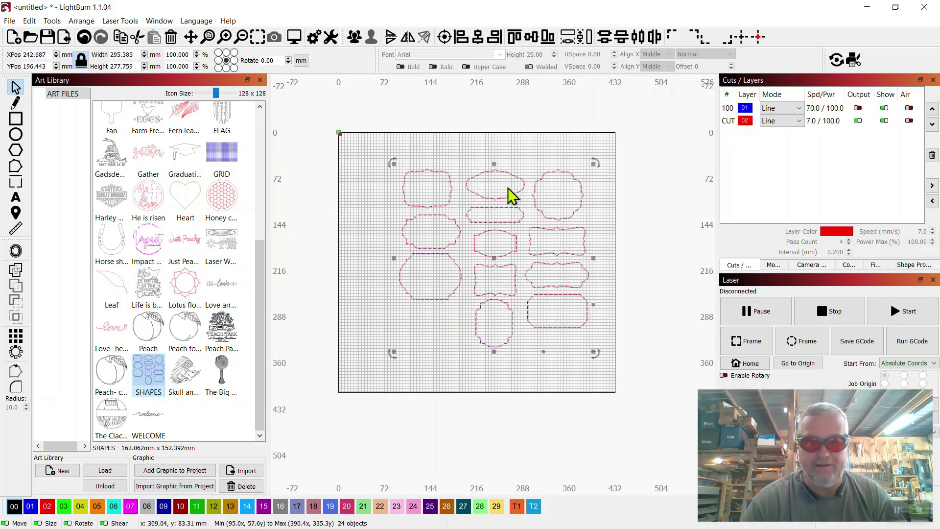
{"action": "left_click", "coordinate": [372, 211]}
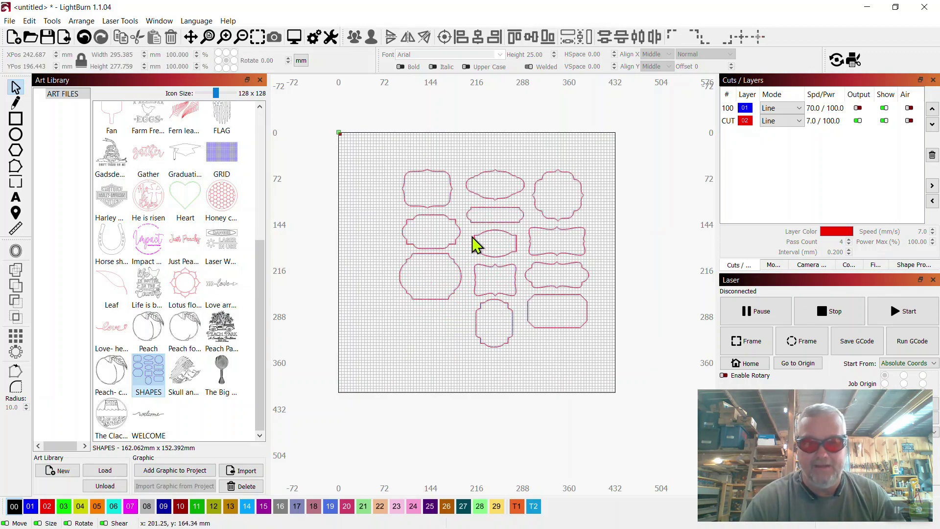
{"action": "scroll", "coordinate": [458, 167], "scroll_direction": "up", "scroll_amount": 3}
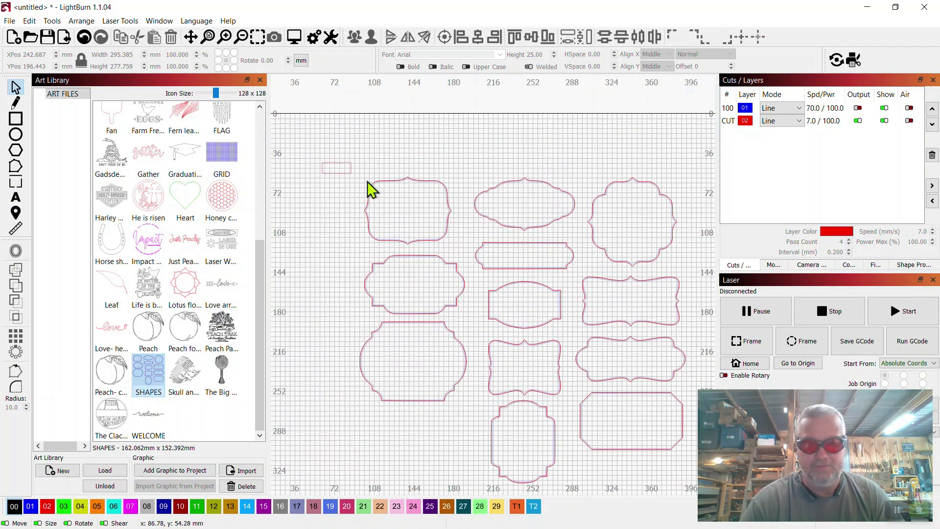
{"action": "left_click_drag", "start_coordinate": [413, 208], "coordinate": [478, 258]}
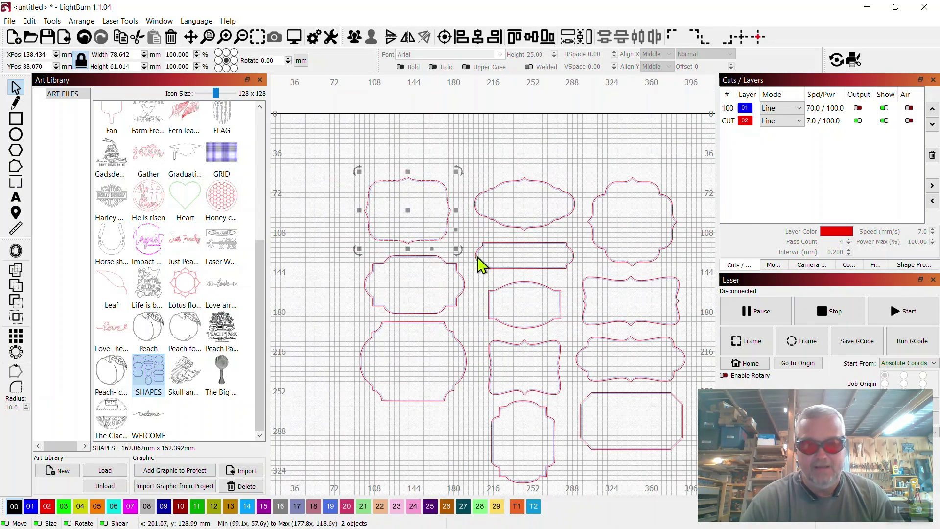
{"action": "right_click", "coordinate": [409, 209]}
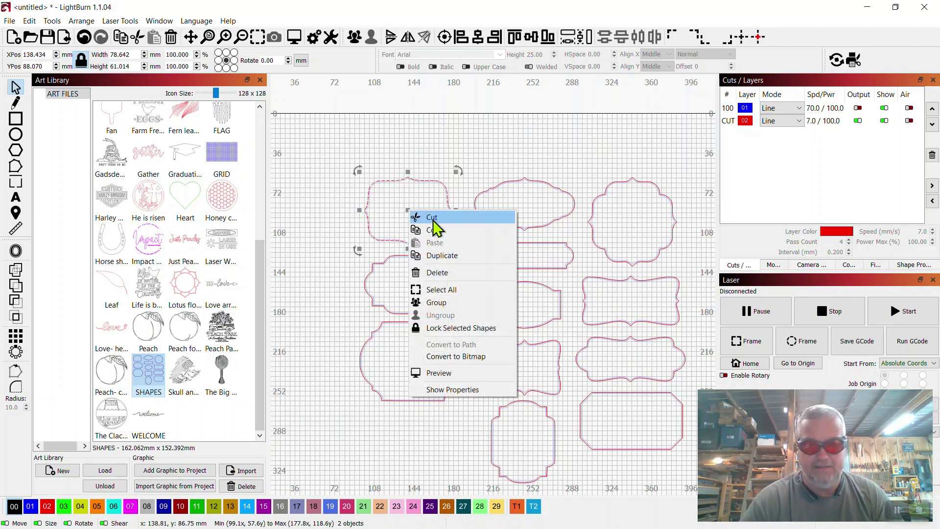
{"action": "left_click", "coordinate": [416, 215]}
{"action": "scroll", "coordinate": [504, 184], "scroll_direction": "down", "scroll_amount": 3}
{"action": "left_click_drag", "start_coordinate": [414, 168], "coordinate": [612, 341]}
{"action": "key", "text": "Delete"}
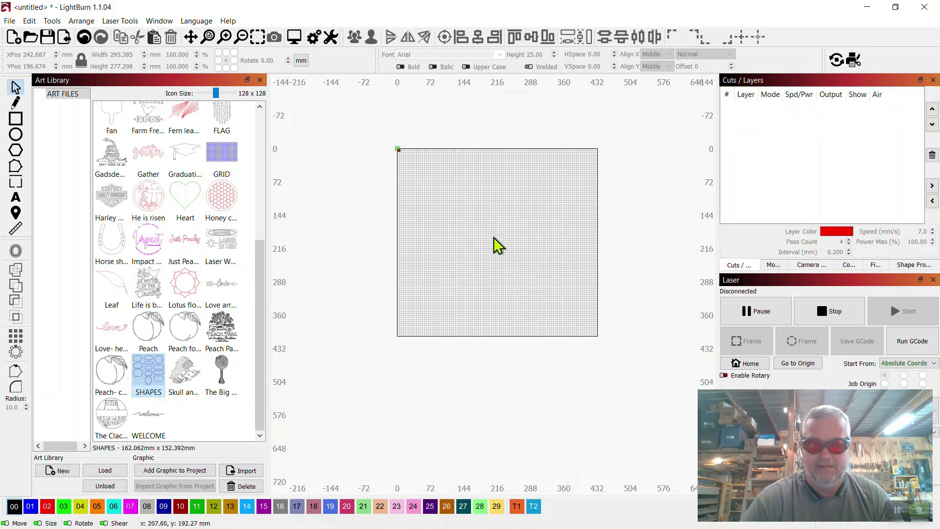
{"action": "right_click", "coordinate": [494, 241]}
{"action": "left_click", "coordinate": [518, 267]}
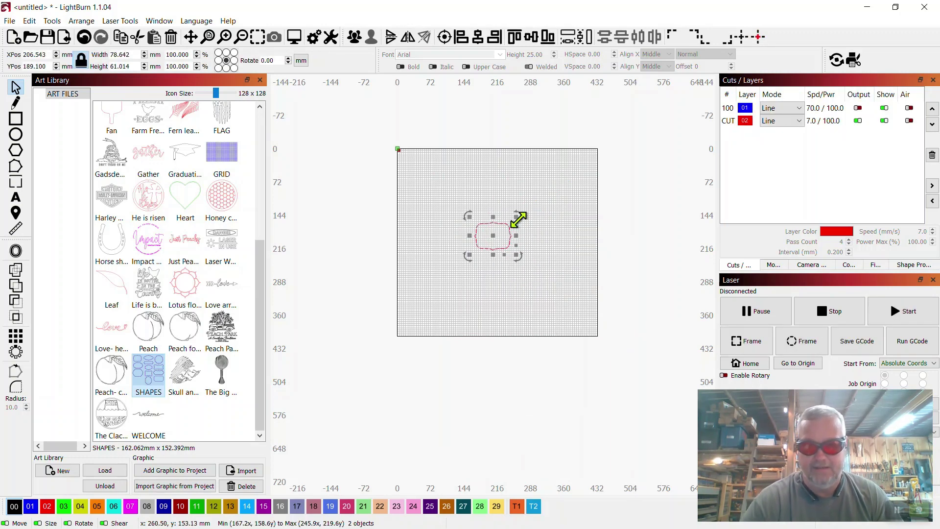
{"action": "left_click_drag", "start_coordinate": [518, 219], "coordinate": [596, 152]}
{"action": "left_click_drag", "start_coordinate": [535, 204], "coordinate": [495, 232]}
{"action": "left_click_drag", "start_coordinate": [552, 185], "coordinate": [588, 156]}
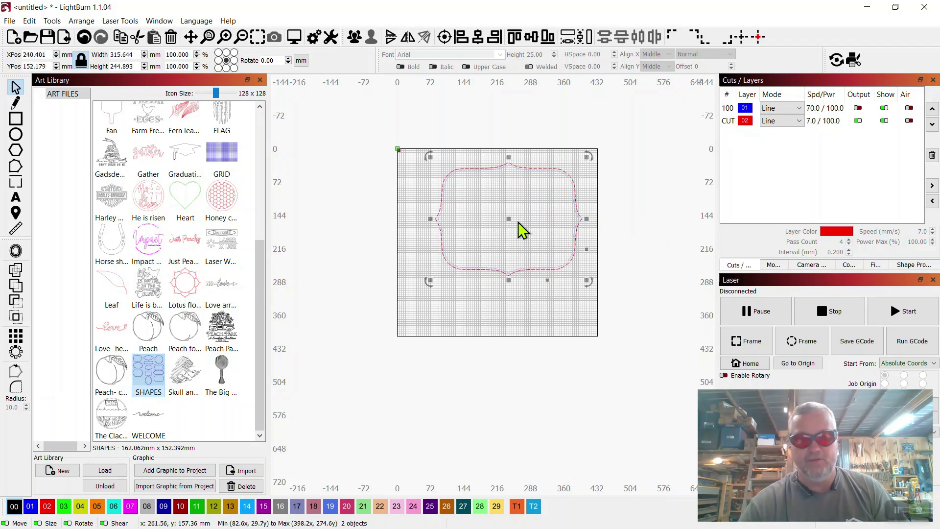
{"action": "left_click_drag", "start_coordinate": [508, 219], "coordinate": [507, 219]}
{"action": "key", "text": "Delete"}
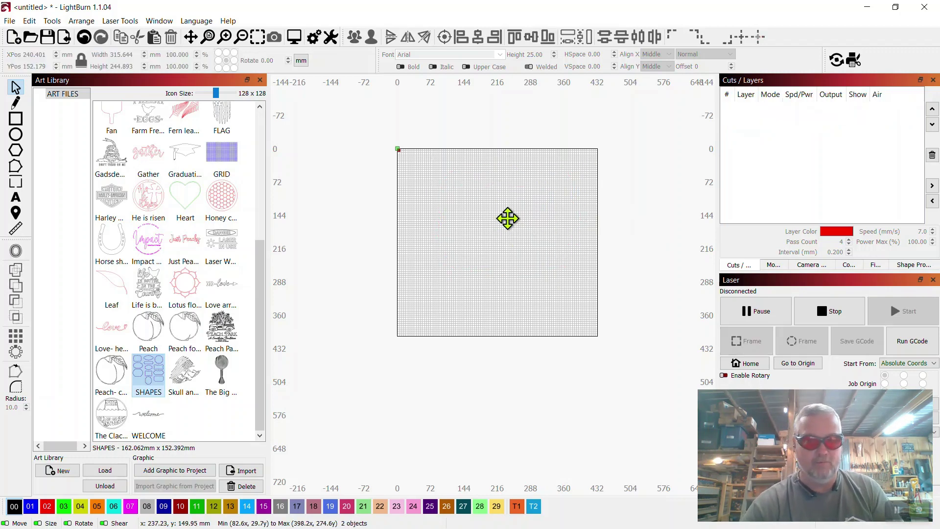
Step: Try Horse shoe and GRID on the bed, GRID enlarged to about 478 × 295 mm, then delete both
{"action": "left_click", "coordinate": [120, 247]}
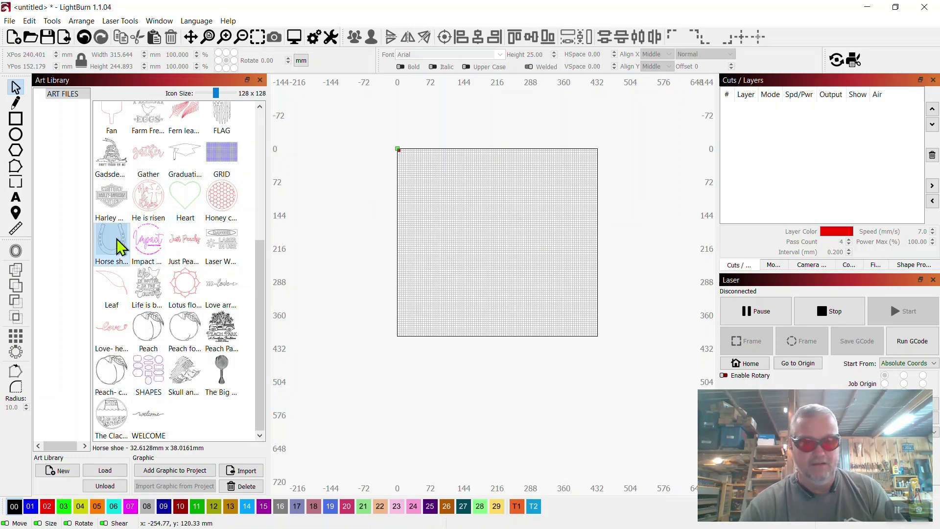
{"action": "left_click_drag", "start_coordinate": [120, 247], "coordinate": [592, 335]}
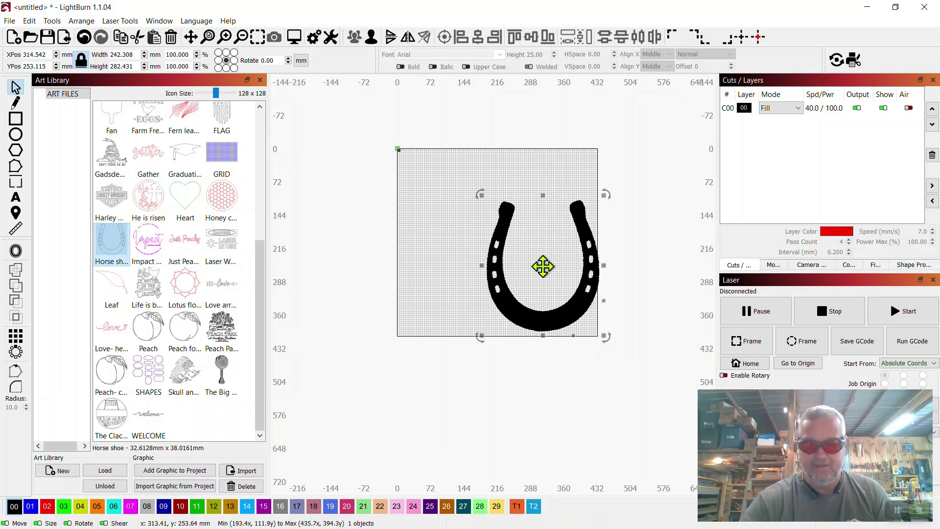
{"action": "key", "text": "Delete"}
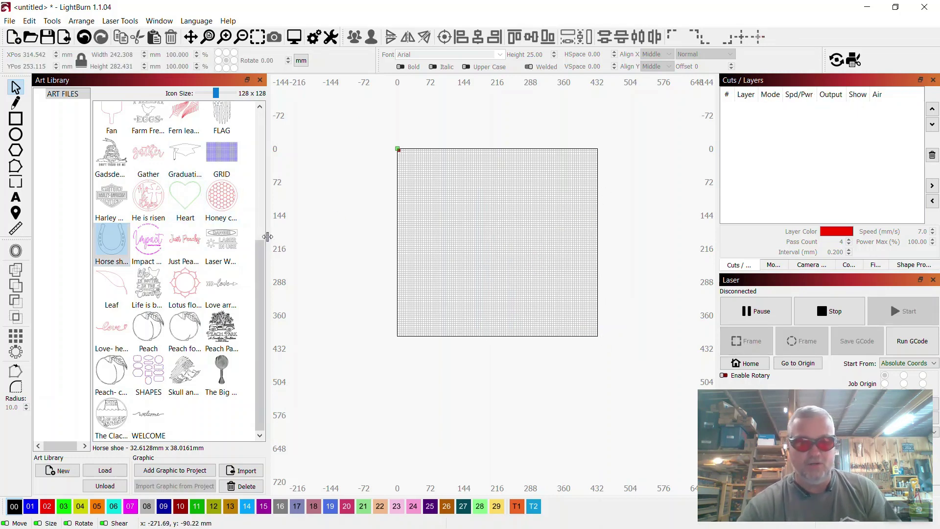
{"action": "left_click_drag", "start_coordinate": [223, 159], "coordinate": [493, 284]}
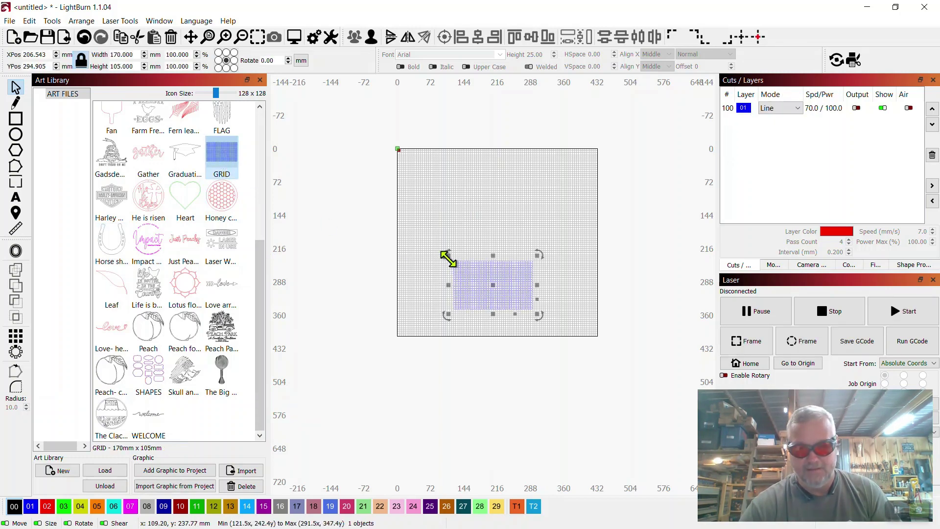
{"action": "left_click_drag", "start_coordinate": [449, 255], "coordinate": [395, 168]}
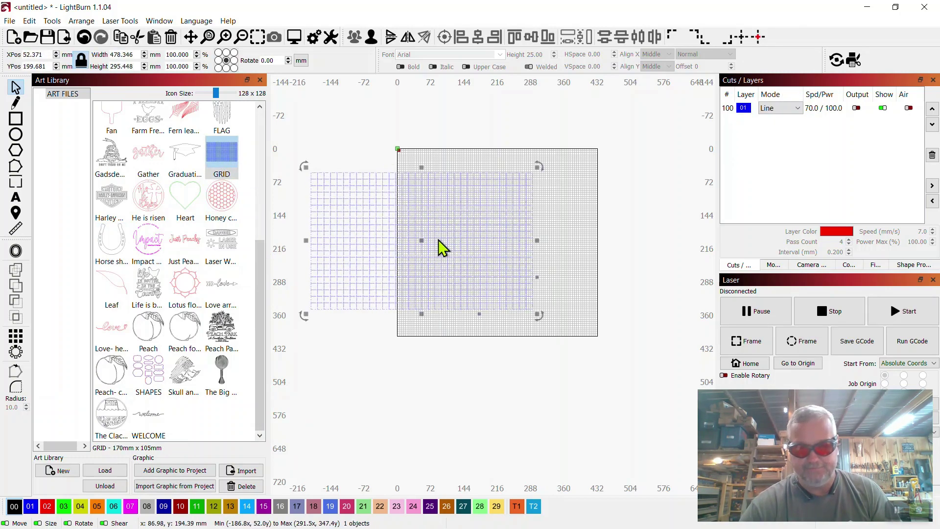
{"action": "key", "text": "Delete"}
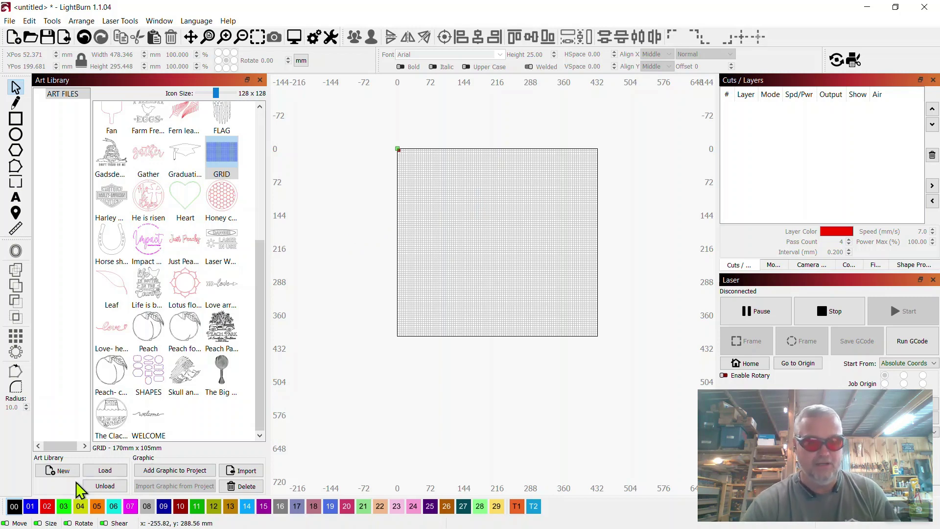
{"action": "left_click", "coordinate": [106, 486]}
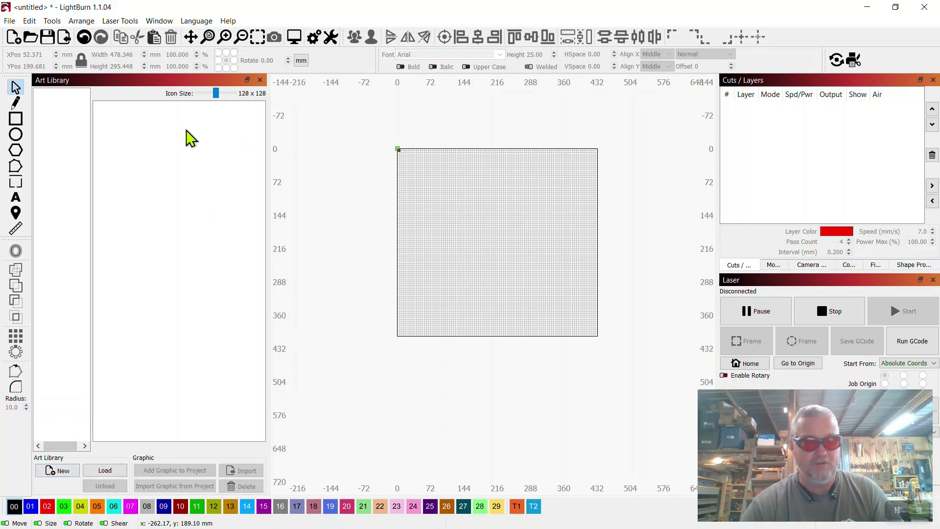
Step: Reopen the Art Library panel and save a new library named TEST ART FILES in LASER FILES
{"action": "left_click", "coordinate": [260, 79]}
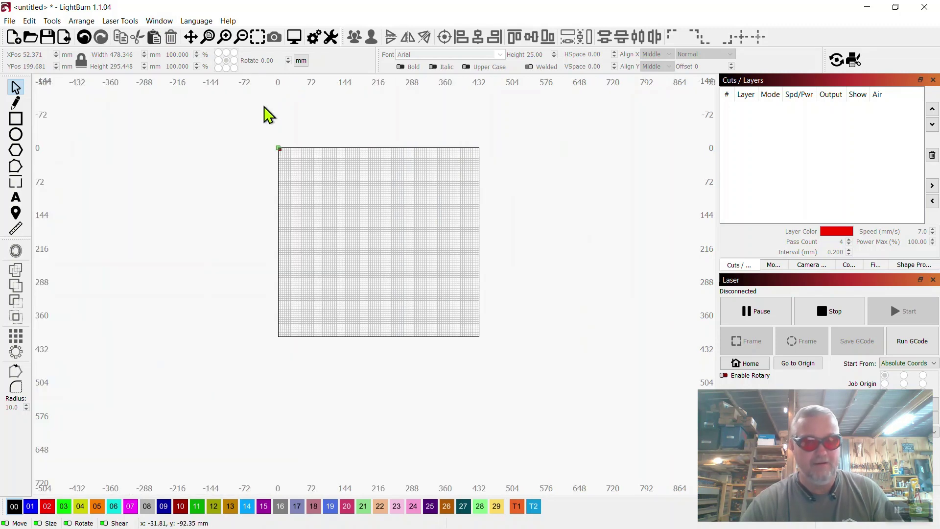
{"action": "left_click", "coordinate": [159, 20]}
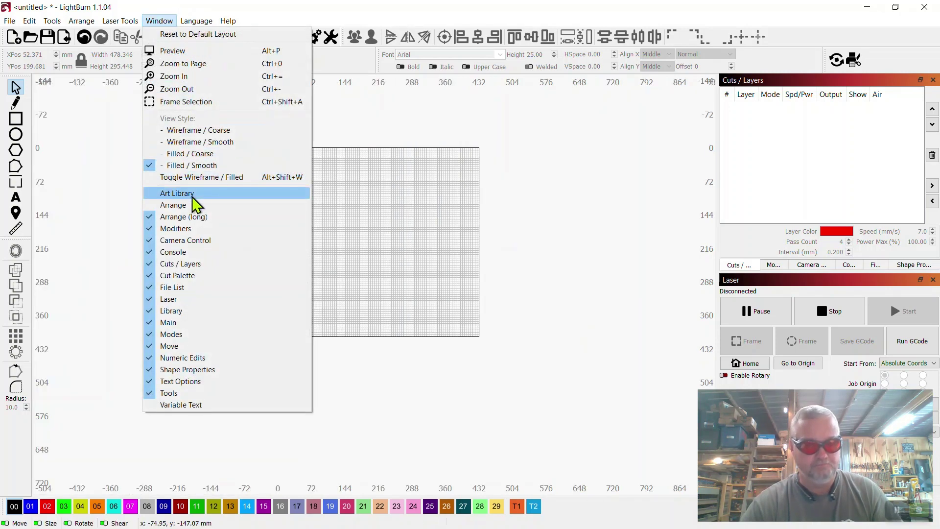
{"action": "left_click", "coordinate": [156, 193]}
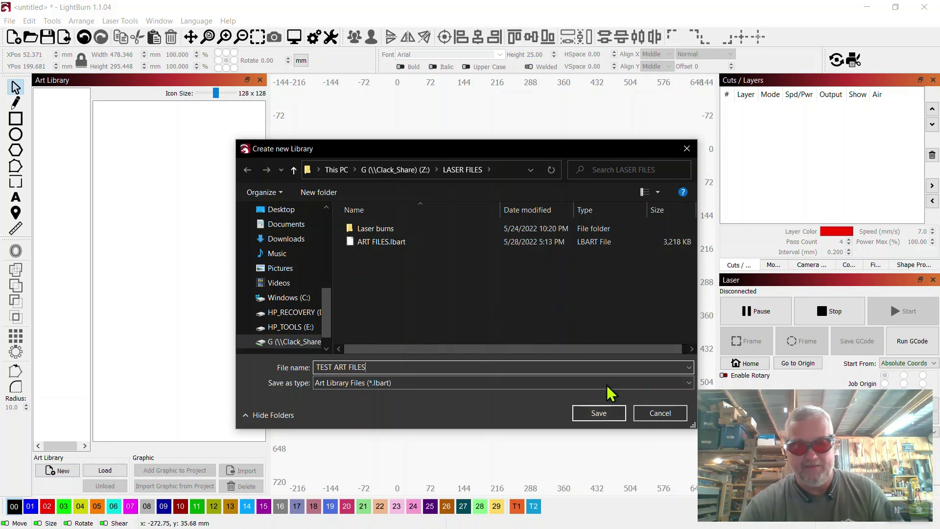
{"action": "left_click", "coordinate": [599, 413]}
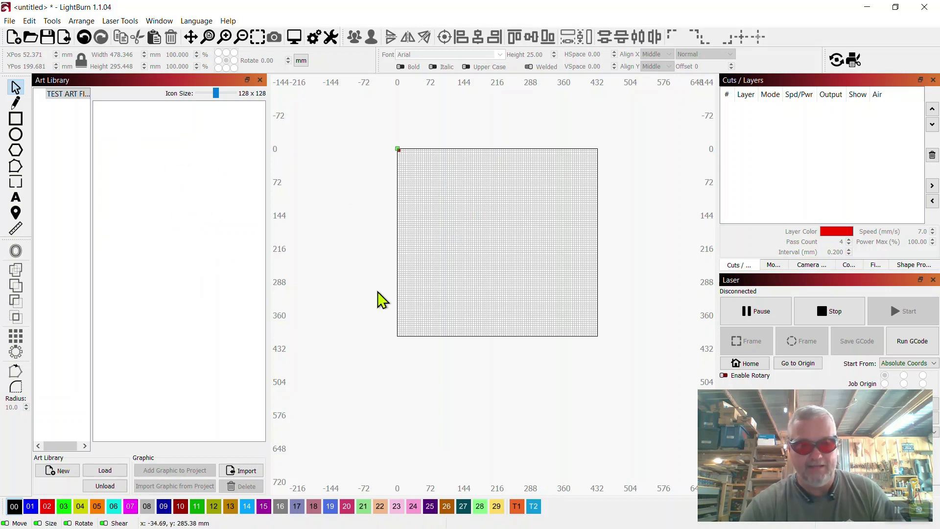
Step: Import the little pony pub image from the Downloads folder via File > Import
{"action": "left_click", "coordinate": [9, 21]}
{"action": "left_click", "coordinate": [40, 75]}
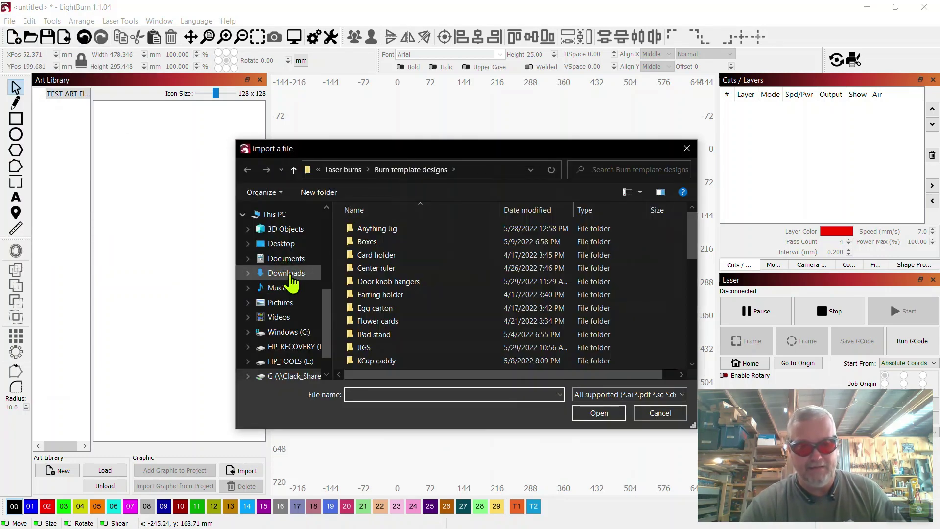
{"action": "left_click", "coordinate": [289, 273]}
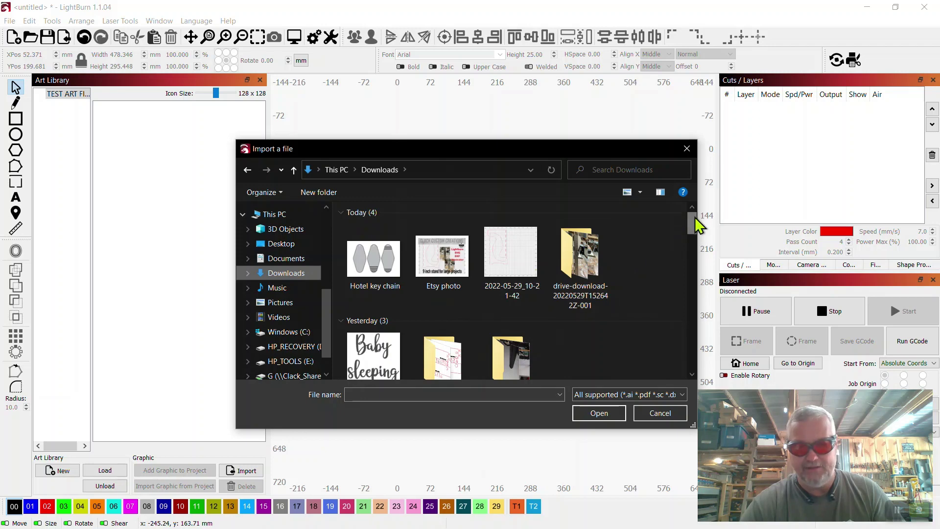
{"action": "left_click_drag", "start_coordinate": [694, 230], "coordinate": [689, 318]}
{"action": "double_click", "coordinate": [571, 275]}
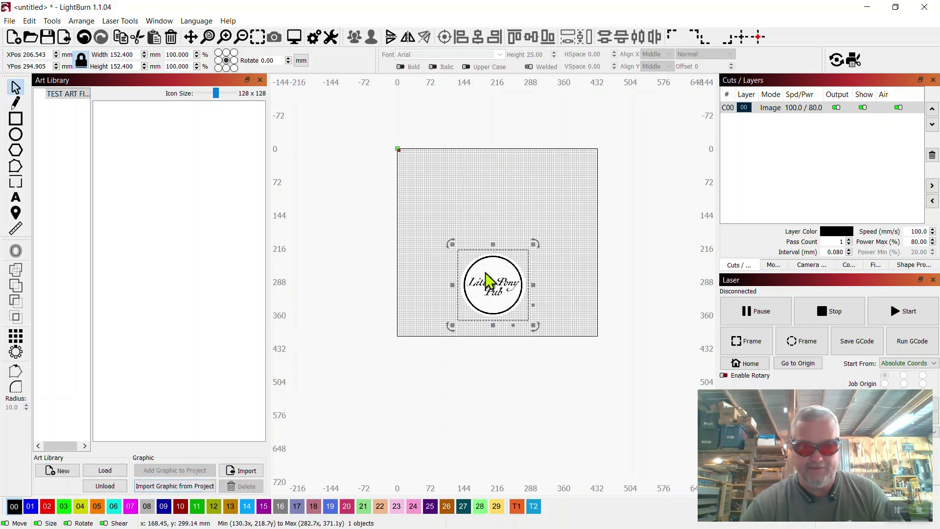
Step: Enlarge the logo to about 308 mm, shift it toward the bed's top, and trace it
{"action": "left_click_drag", "start_coordinate": [450, 240], "coordinate": [385, 178]}
{"action": "left_click_drag", "start_coordinate": [455, 252], "coordinate": [495, 227]}
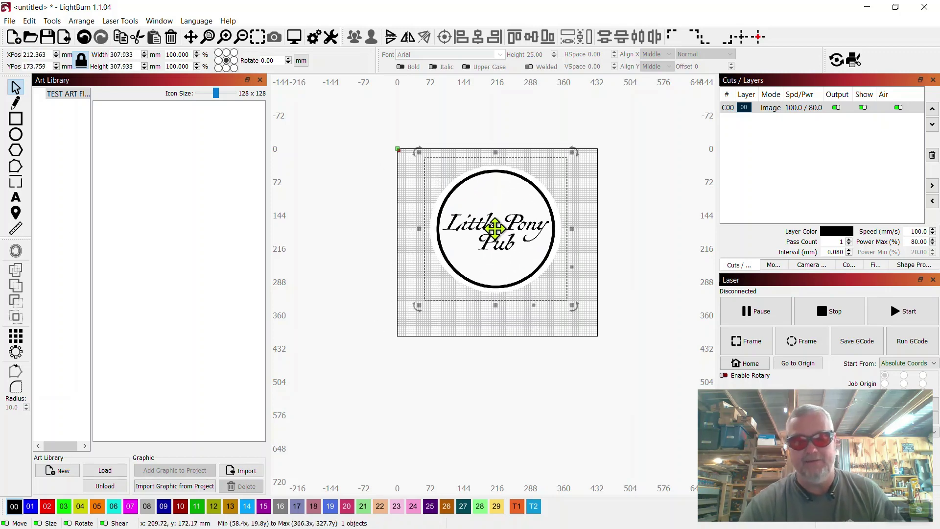
{"action": "right_click", "coordinate": [500, 199]}
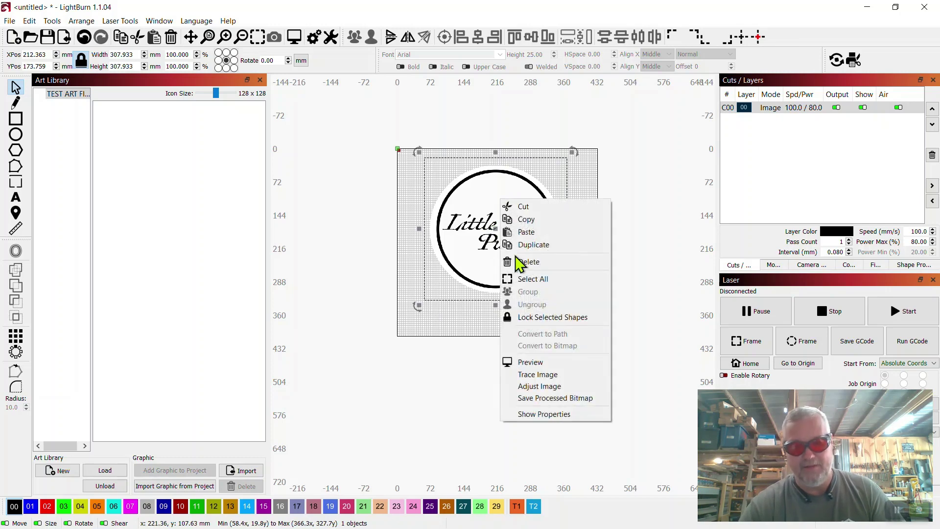
{"action": "left_click", "coordinate": [539, 375]}
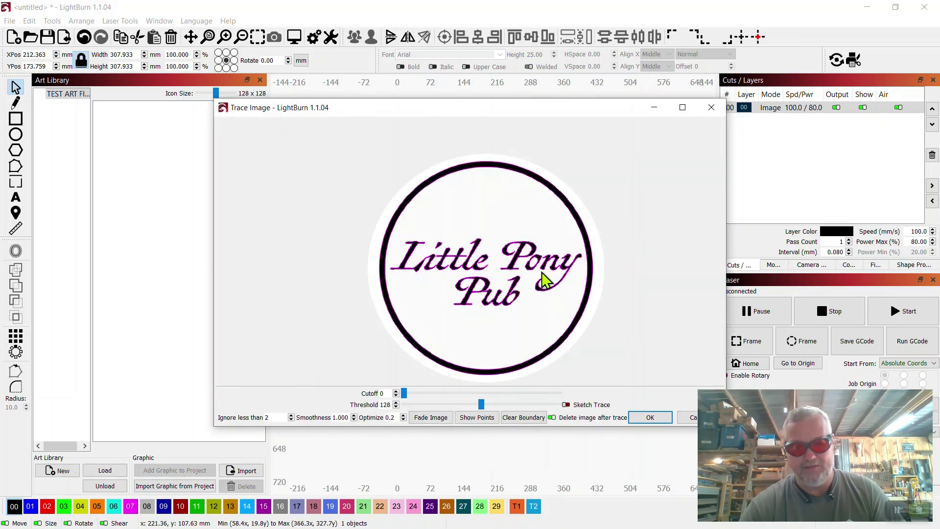
Step: Accept the trace and resize the traced logo to about 124 mm
{"action": "left_click", "coordinate": [651, 416]}
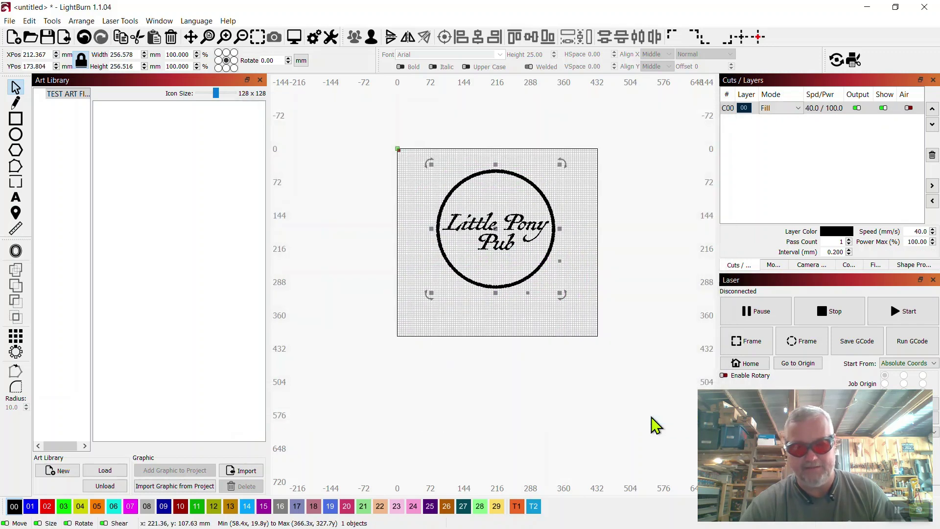
{"action": "left_click", "coordinate": [523, 234]}
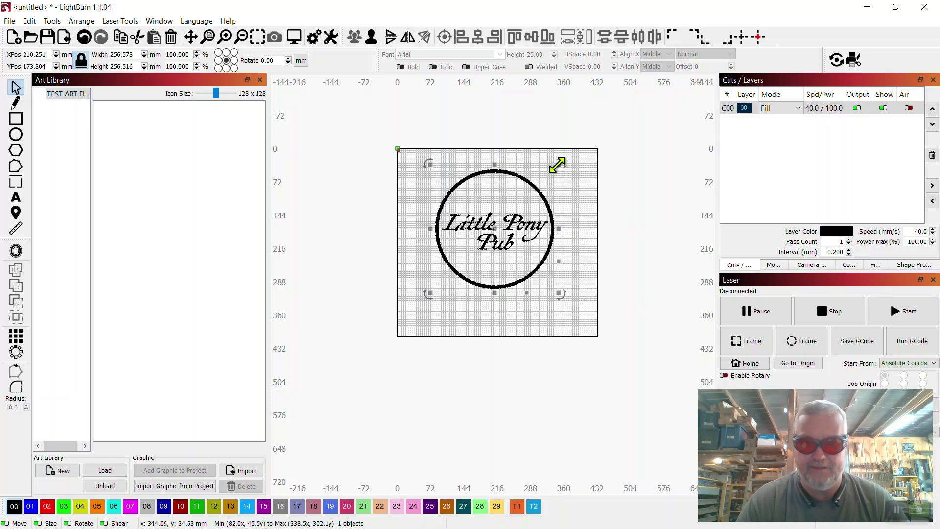
{"action": "left_click_drag", "start_coordinate": [558, 166], "coordinate": [493, 228]}
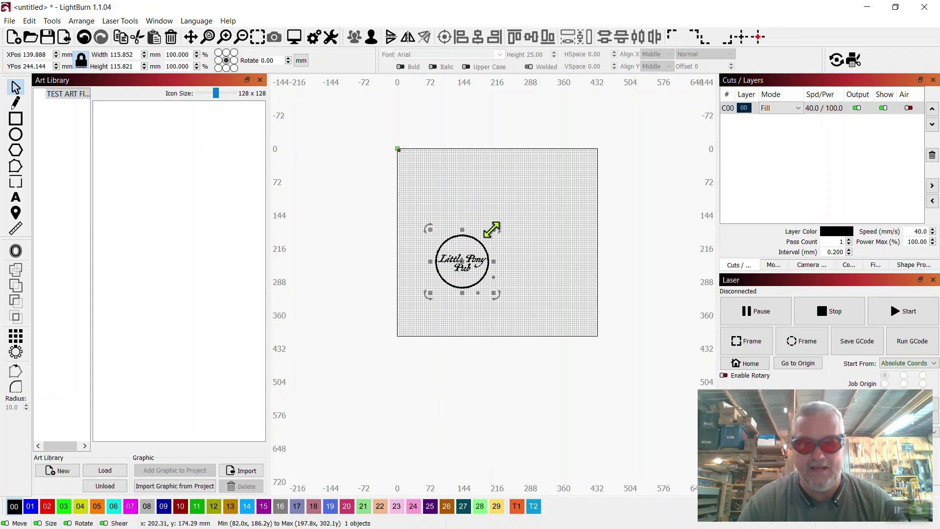
{"action": "mouse_move", "coordinate": [492, 229]}
{"action": "left_mouse_down"}
{"action": "mouse_move", "coordinate": [696, 80]}
{"action": "mouse_move", "coordinate": [547, 186]}
{"action": "mouse_move", "coordinate": [486, 245]}
{"action": "mouse_move", "coordinate": [494, 230]}
{"action": "left_mouse_up"}
{"action": "left_click", "coordinate": [536, 254]}
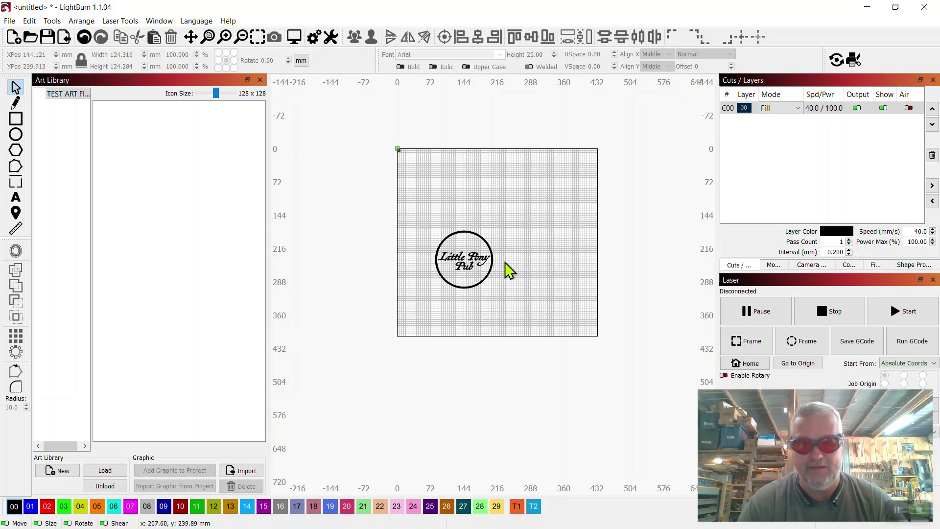
Step: Add the logo to TEST ART FILES as 'Little pony pub' and delete it from the bed
{"action": "left_click", "coordinate": [485, 242]}
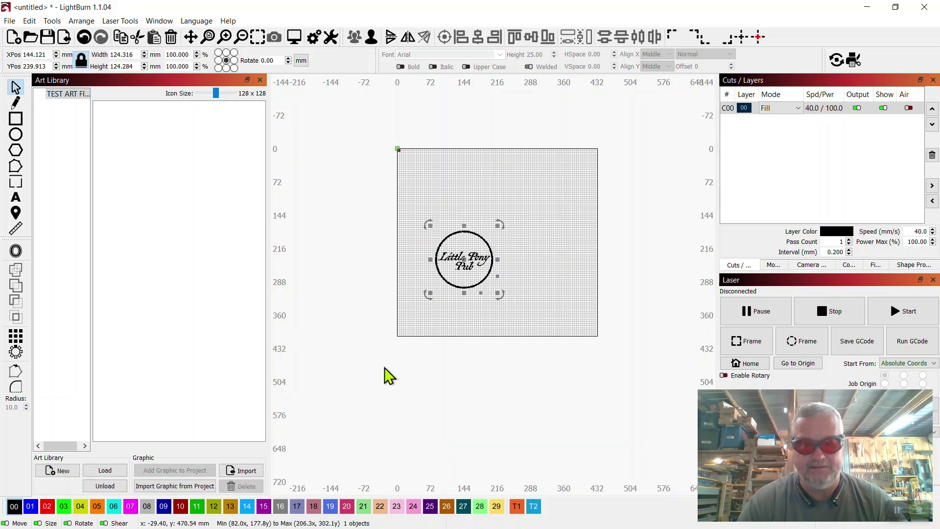
{"action": "left_click", "coordinate": [183, 486]}
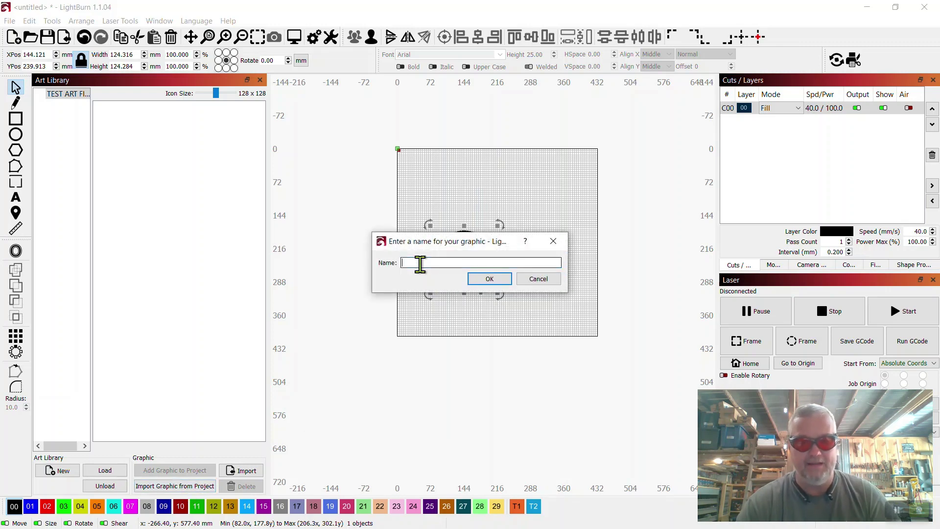
{"action": "left_click_drag", "start_coordinate": [450, 246], "coordinate": [466, 308]}
{"action": "type", "text": "Little pony"}
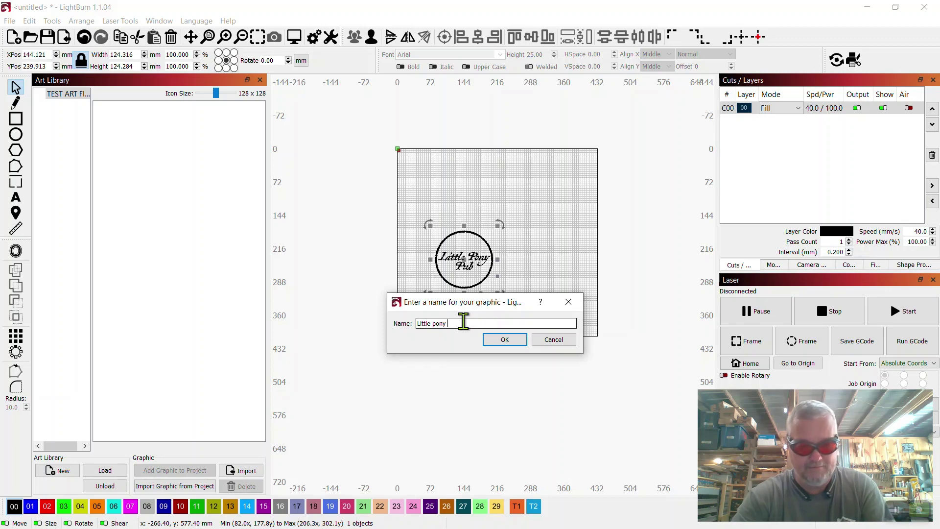
{"action": "type", "text": " pub"}
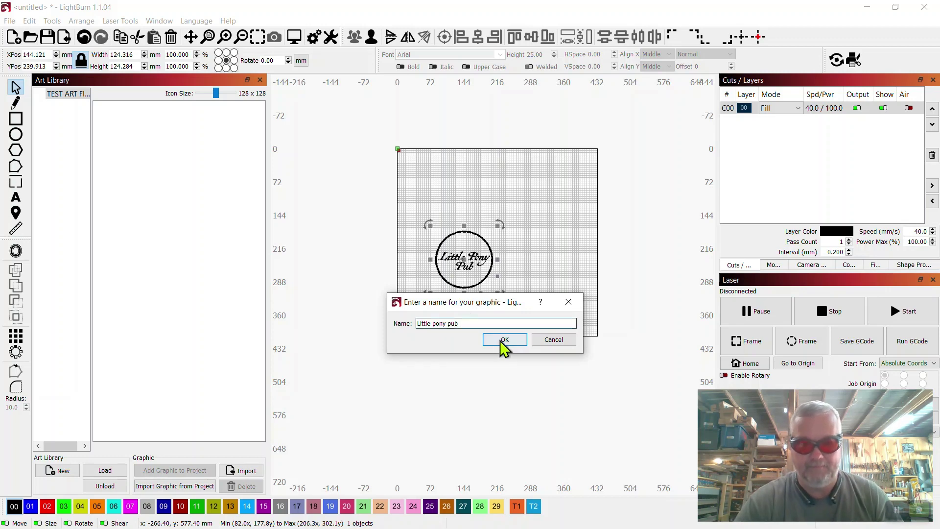
{"action": "left_click", "coordinate": [506, 340]}
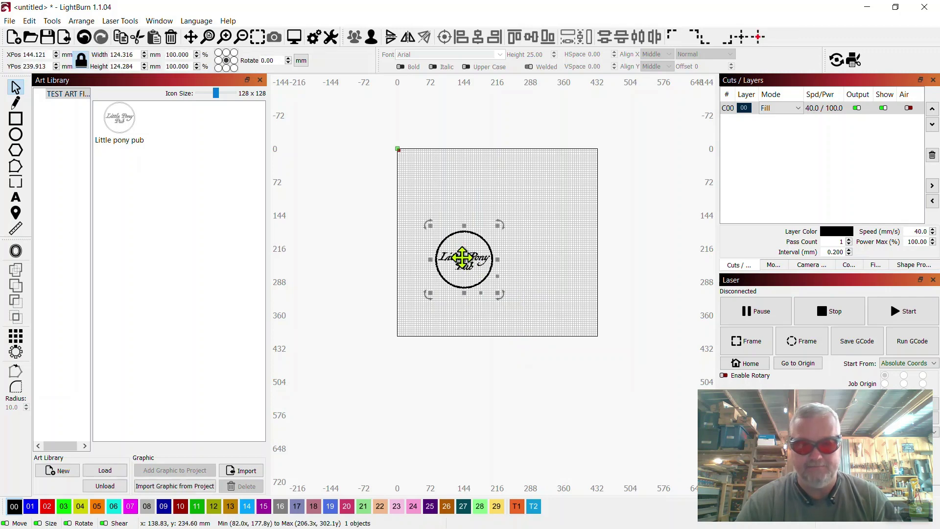
{"action": "key", "text": "Delete"}
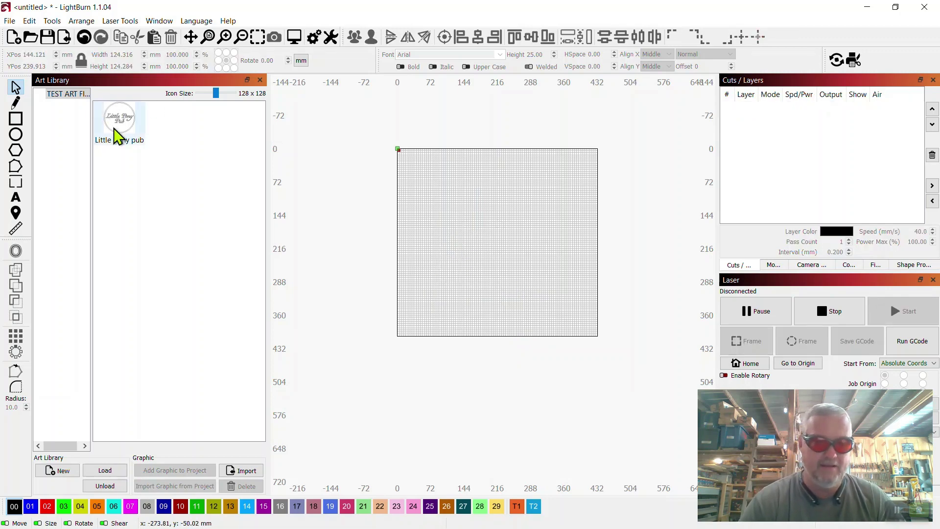
Step: Place Little pony pub on the bed enlarged to roughly 550 mm, removing an extra small copy
{"action": "left_click_drag", "start_coordinate": [128, 129], "coordinate": [473, 240]}
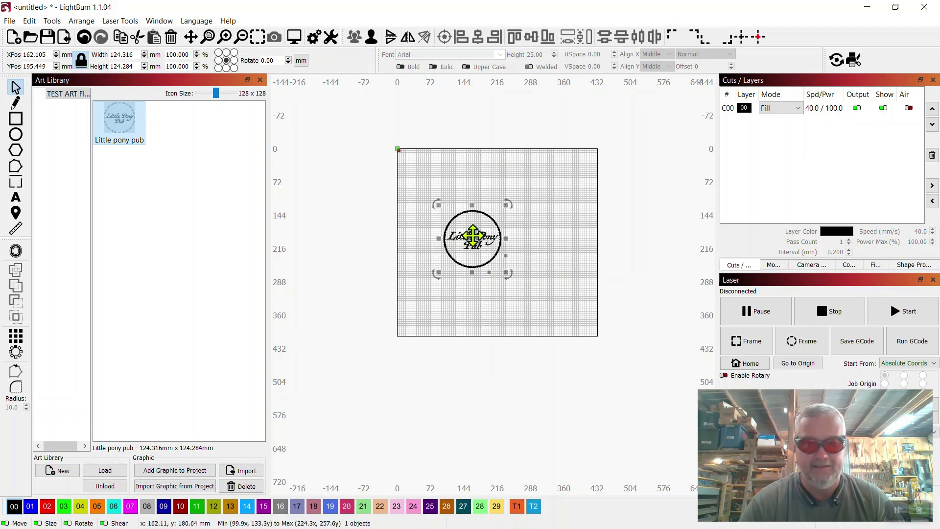
{"action": "left_click_drag", "start_coordinate": [506, 204], "coordinate": [702, 93]}
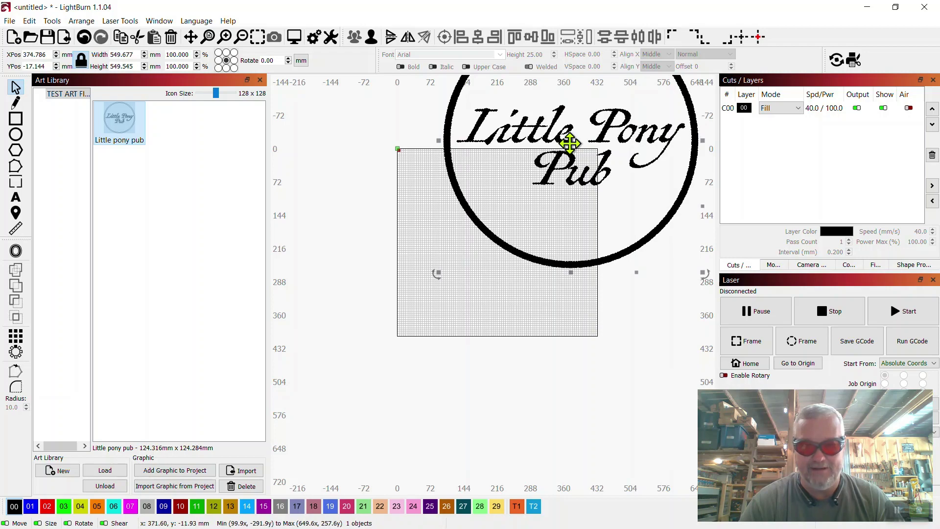
{"action": "left_click_drag", "start_coordinate": [569, 145], "coordinate": [516, 219]}
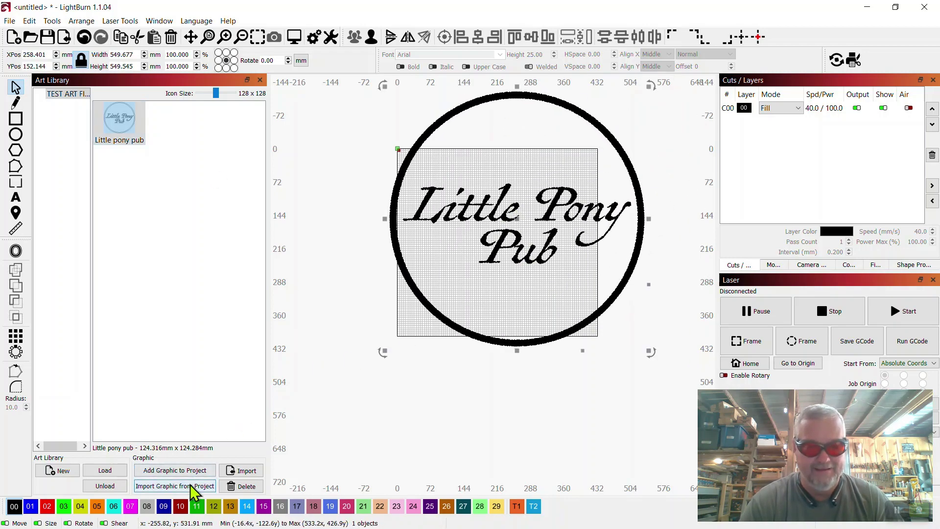
{"action": "left_click", "coordinate": [176, 470]}
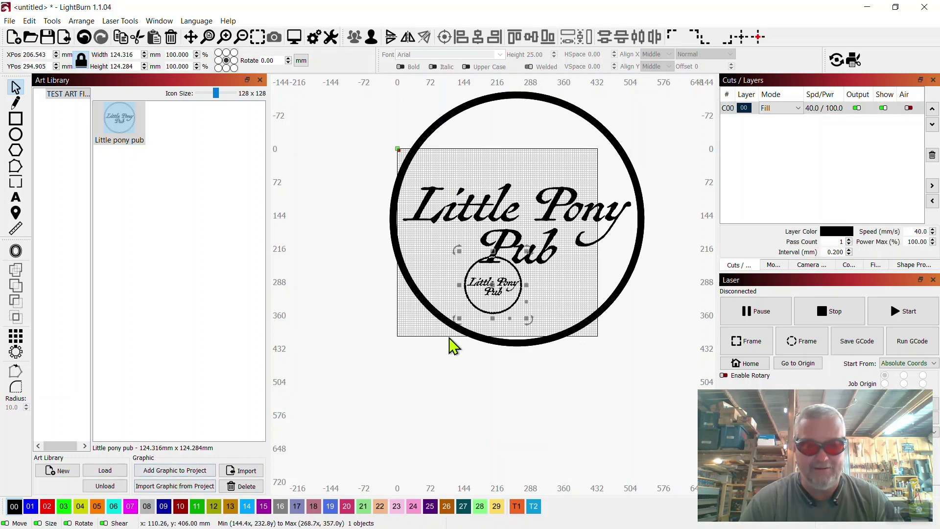
{"action": "key", "text": "Delete"}
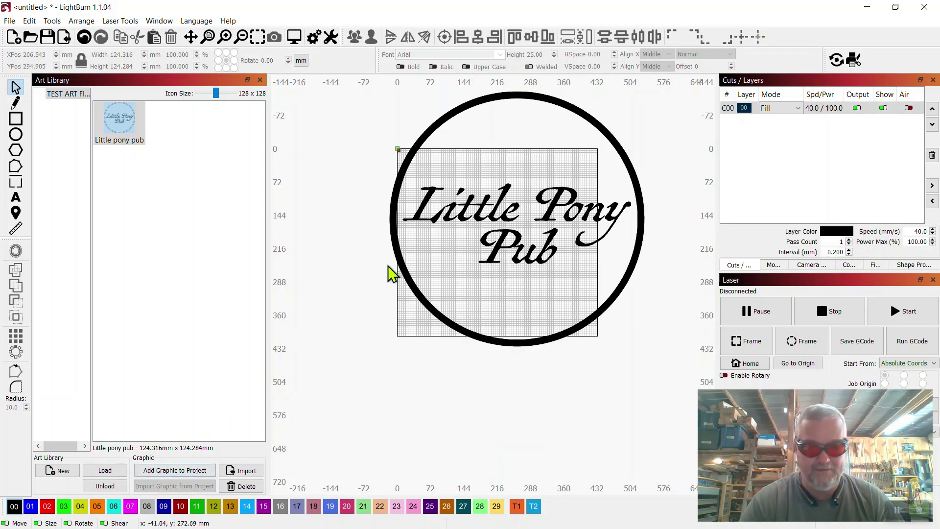
Step: Save the large logo into the art library under the name 'HUGE'
{"action": "left_click", "coordinate": [399, 258]}
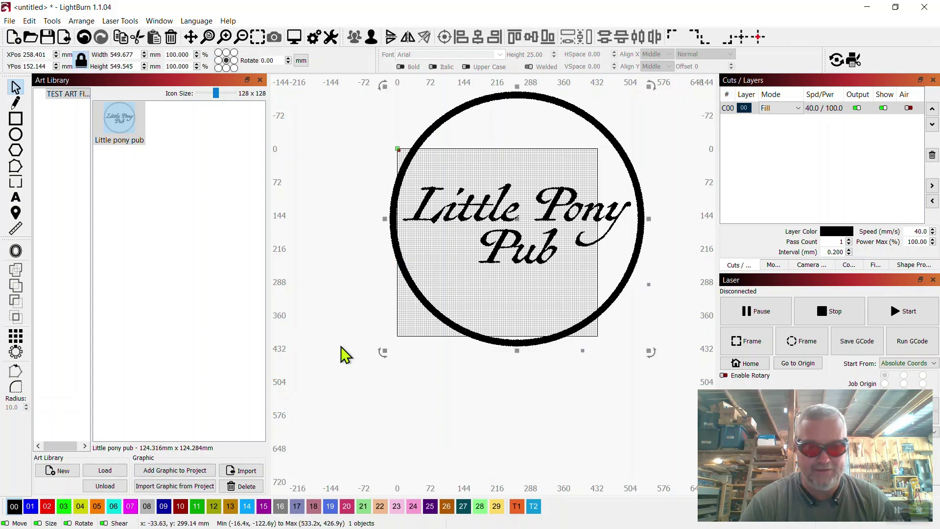
{"action": "left_click", "coordinate": [160, 488]}
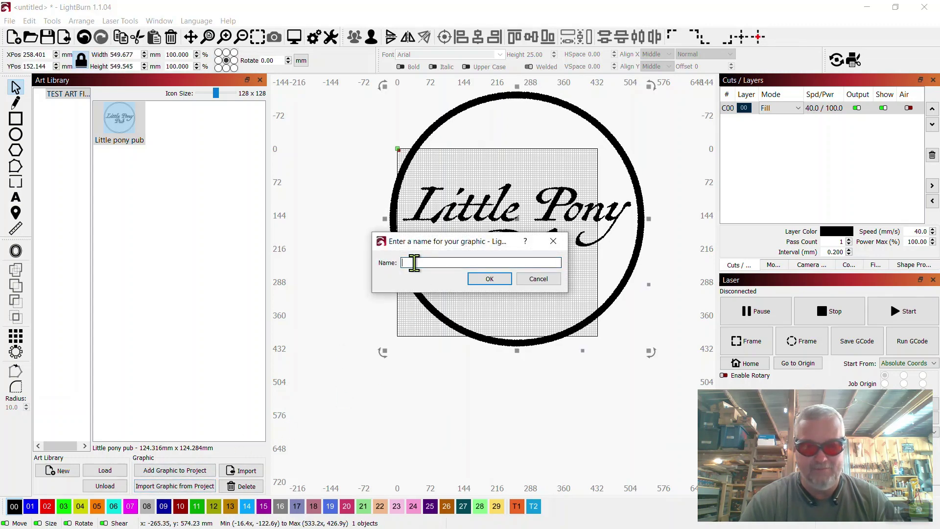
{"action": "type", "text": "HUGE"}
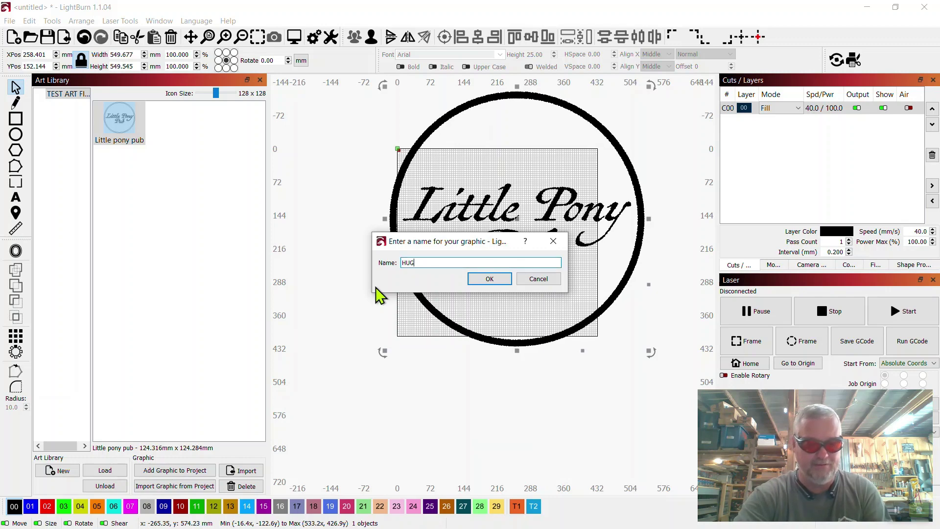
{"action": "left_click", "coordinate": [488, 280]}
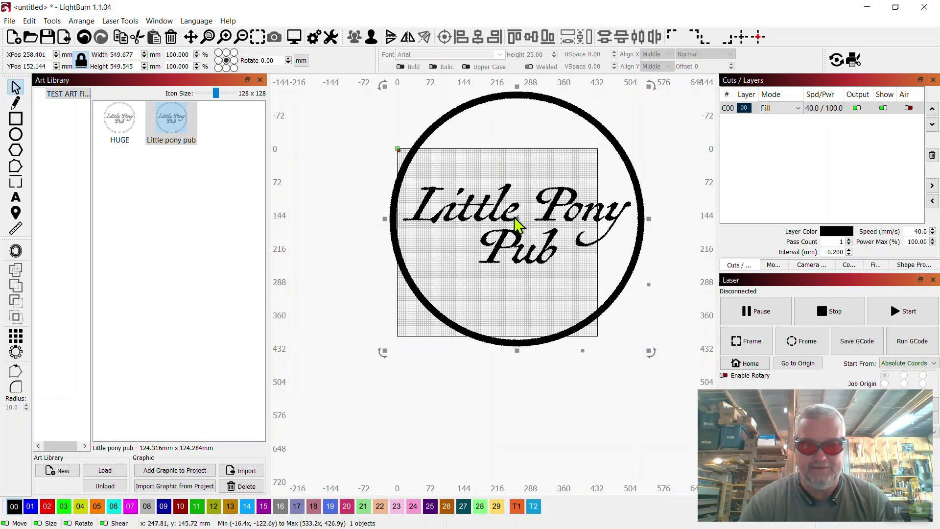
Step: Clear the canvas, fit the work area in view, and drag HUGE onto the canvas
{"action": "key", "text": "Delete"}
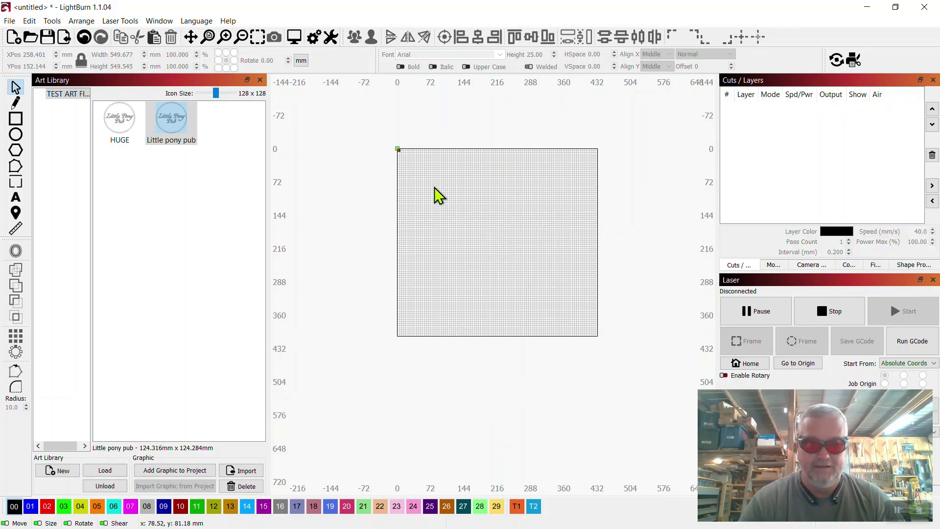
{"action": "scroll", "coordinate": [434, 187], "scroll_direction": "up", "scroll_amount": 4}
{"action": "left_click", "coordinate": [207, 35]}
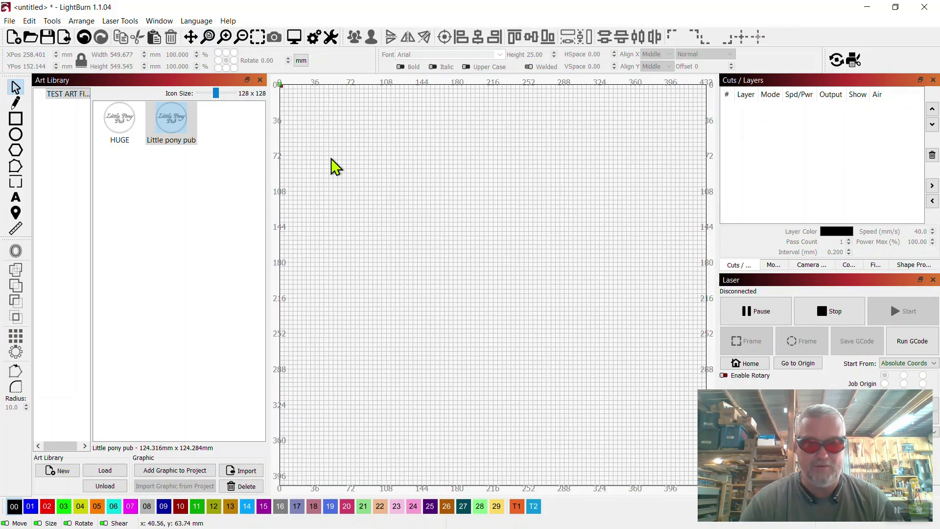
{"action": "left_click", "coordinate": [120, 125]}
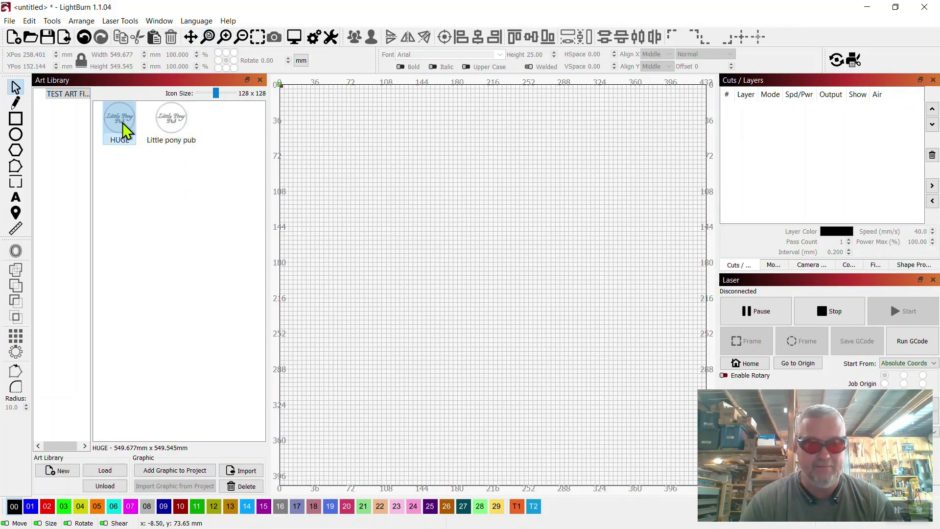
{"action": "left_click_drag", "start_coordinate": [124, 131], "coordinate": [462, 250]}
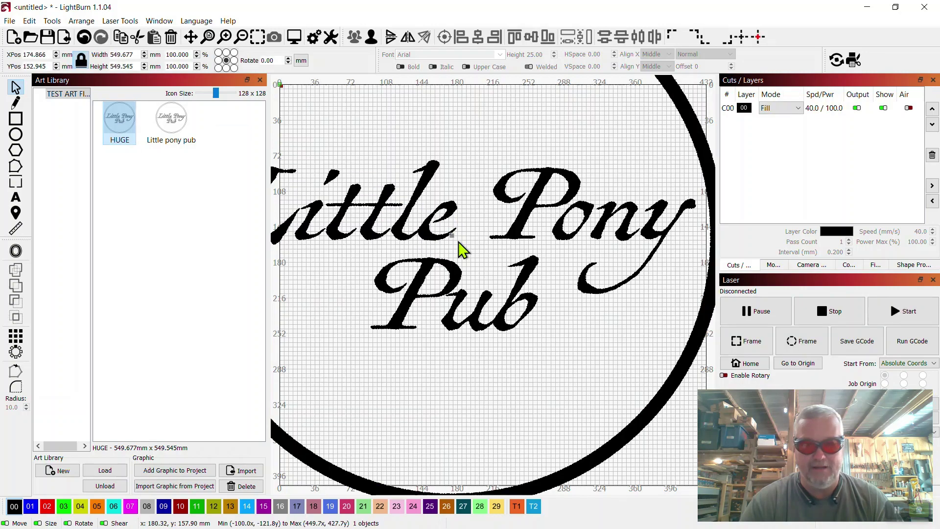
Step: Delete HUGE from the art library and remove the logo from the canvas
{"action": "right_click", "coordinate": [121, 116]}
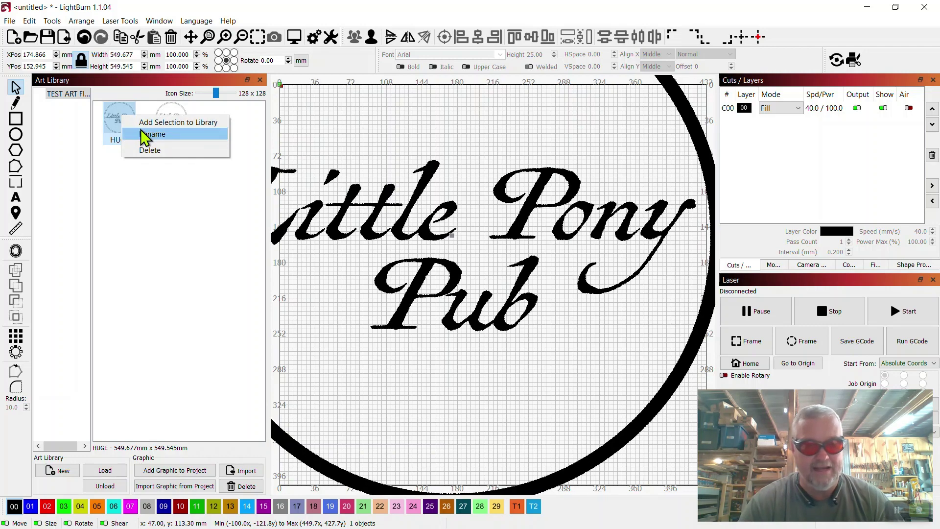
{"action": "left_click", "coordinate": [154, 151]}
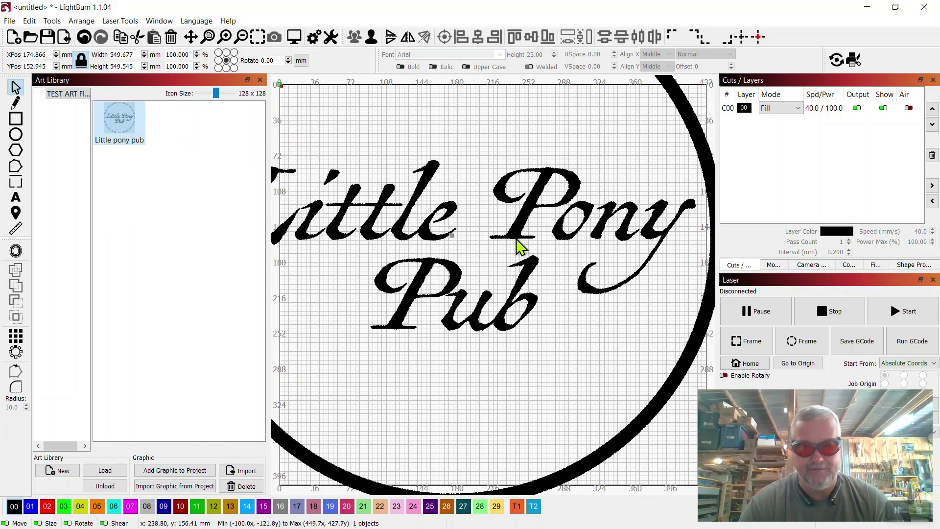
{"action": "key", "text": "Delete"}
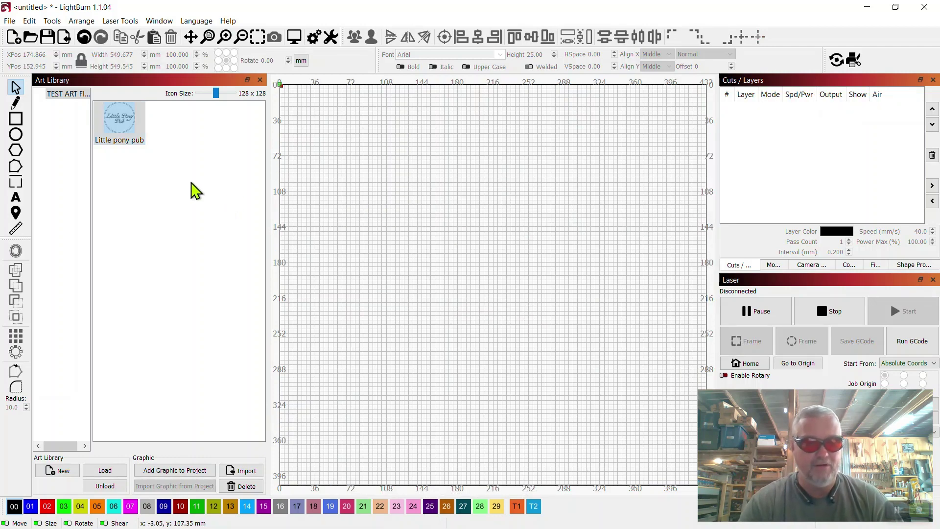
Step: Import the cow picture from Downloads, enlarge it to about 224 mm, and move it left
{"action": "left_click", "coordinate": [10, 21]}
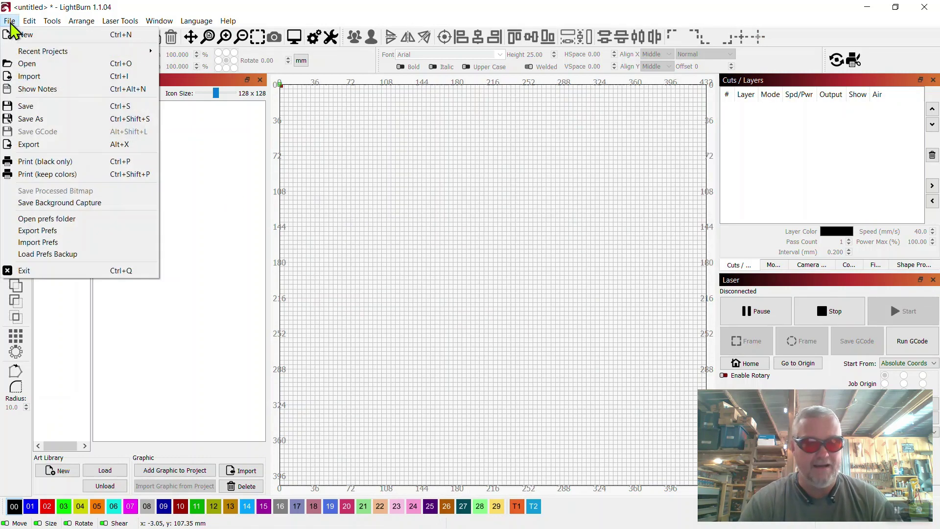
{"action": "left_click", "coordinate": [34, 79]}
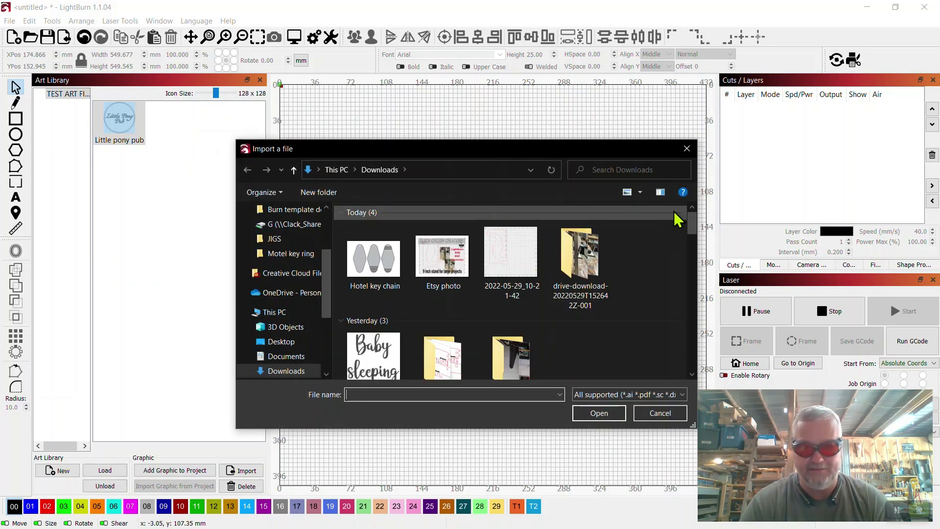
{"action": "left_click_drag", "start_coordinate": [692, 225], "coordinate": [687, 324]}
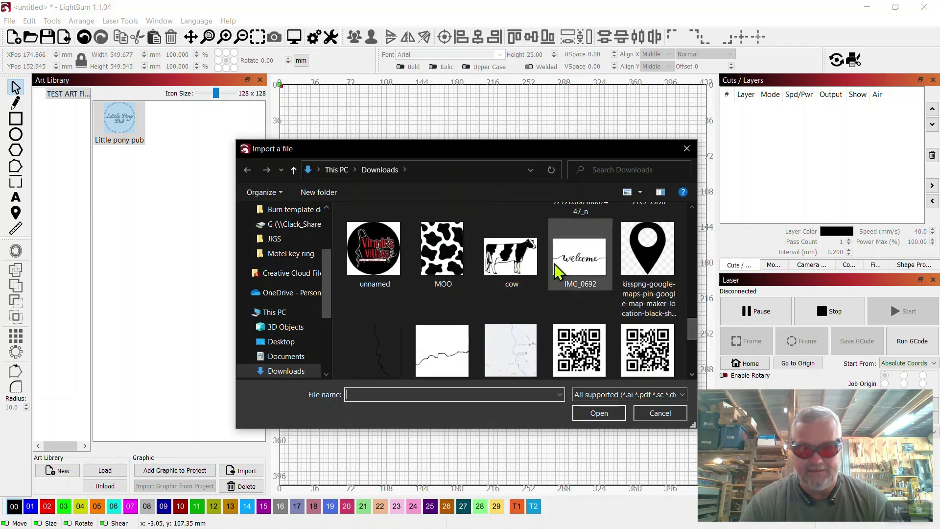
{"action": "double_click", "coordinate": [509, 257]}
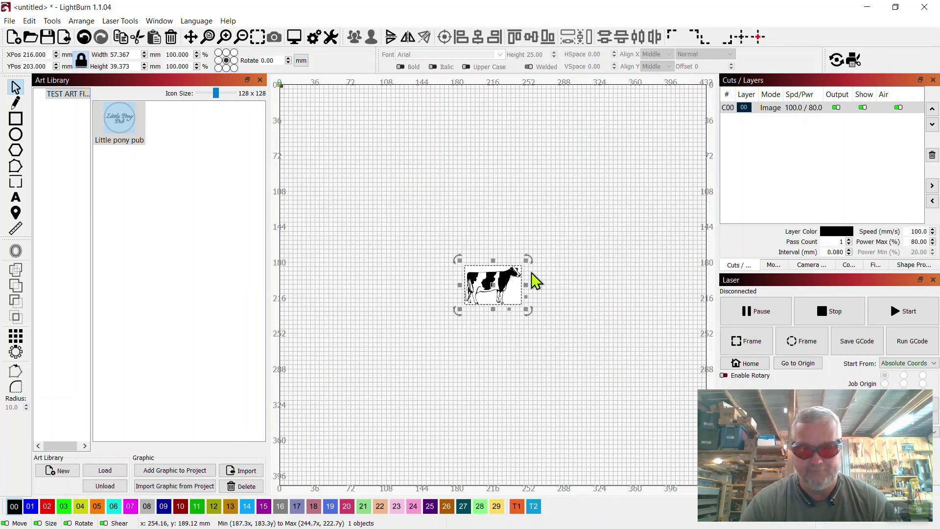
{"action": "left_click_drag", "start_coordinate": [527, 262], "coordinate": [642, 111]}
{"action": "left_click_drag", "start_coordinate": [577, 227], "coordinate": [509, 223]}
Step: Trace the cow picture into vectors and shrink the traced cow to about 169 mm wide
{"action": "right_click", "coordinate": [502, 219]}
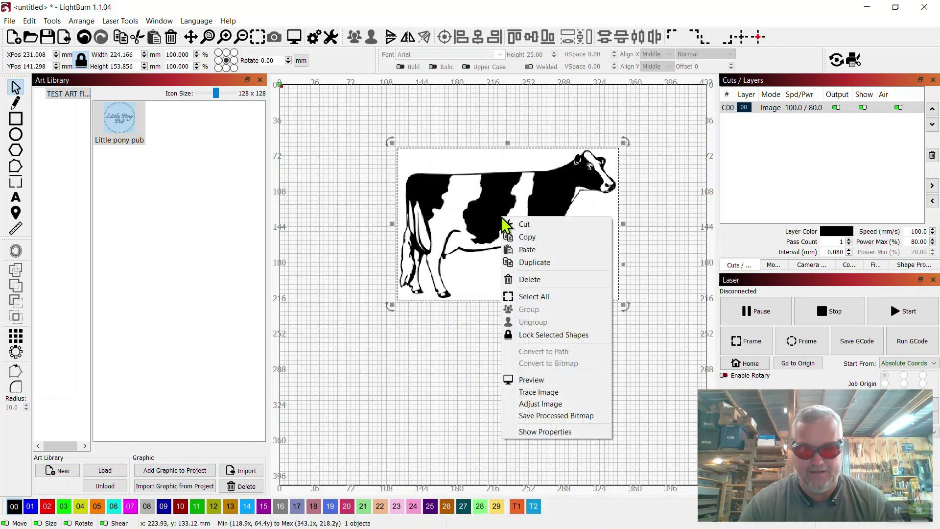
{"action": "left_click", "coordinate": [543, 392]}
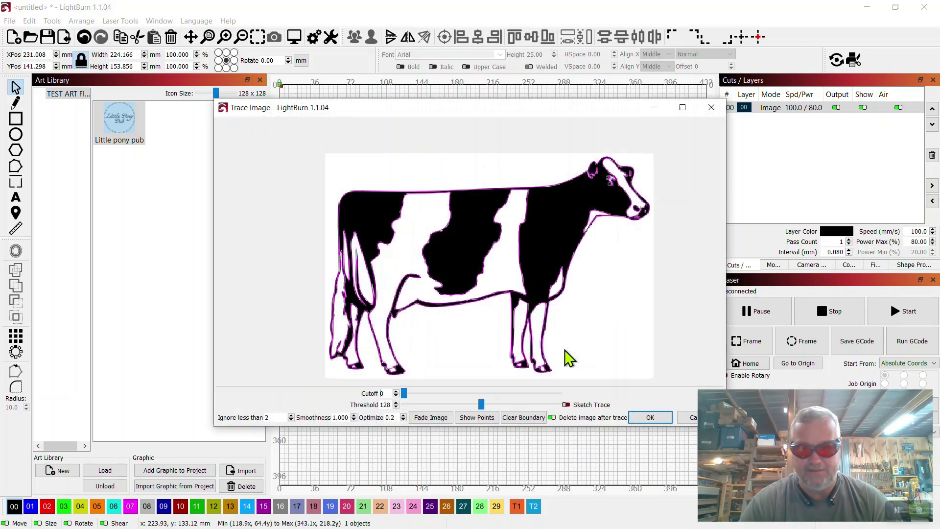
{"action": "left_click", "coordinate": [640, 419]}
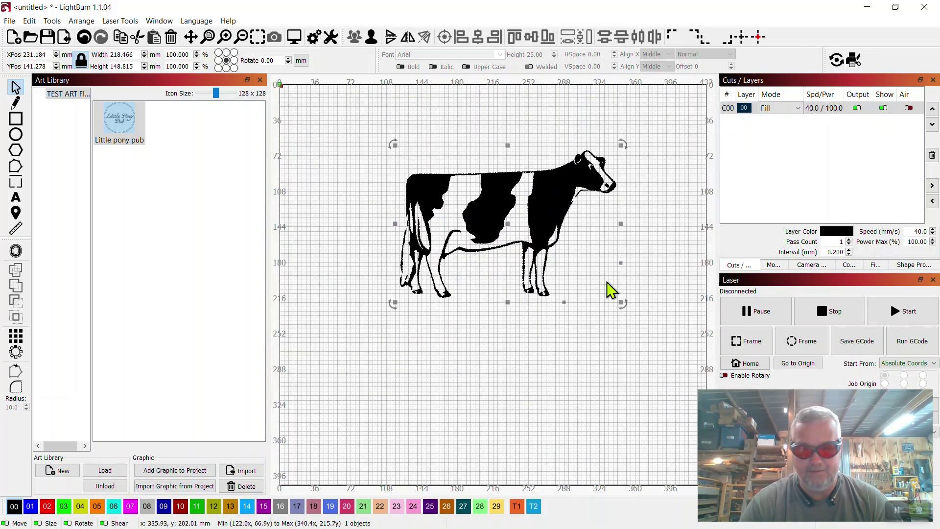
{"action": "left_click", "coordinate": [568, 178]}
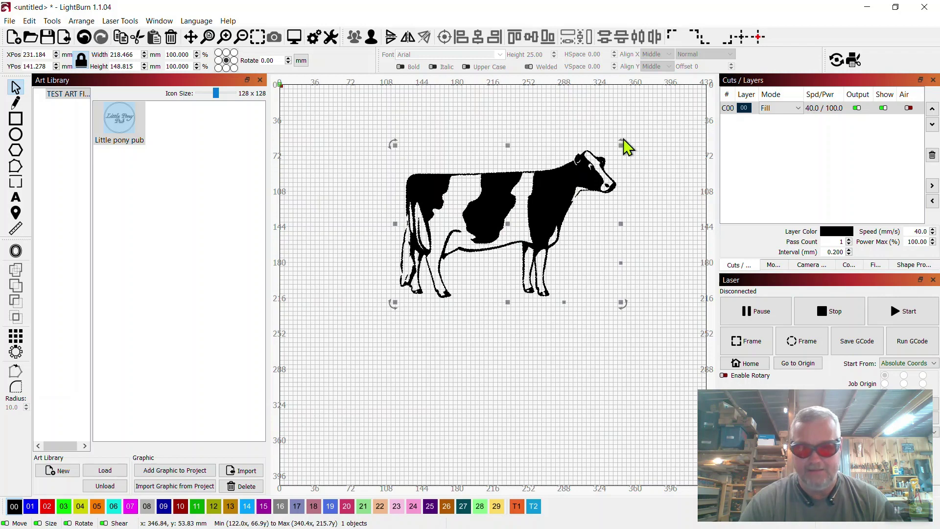
{"action": "left_click_drag", "start_coordinate": [612, 153], "coordinate": [561, 176]}
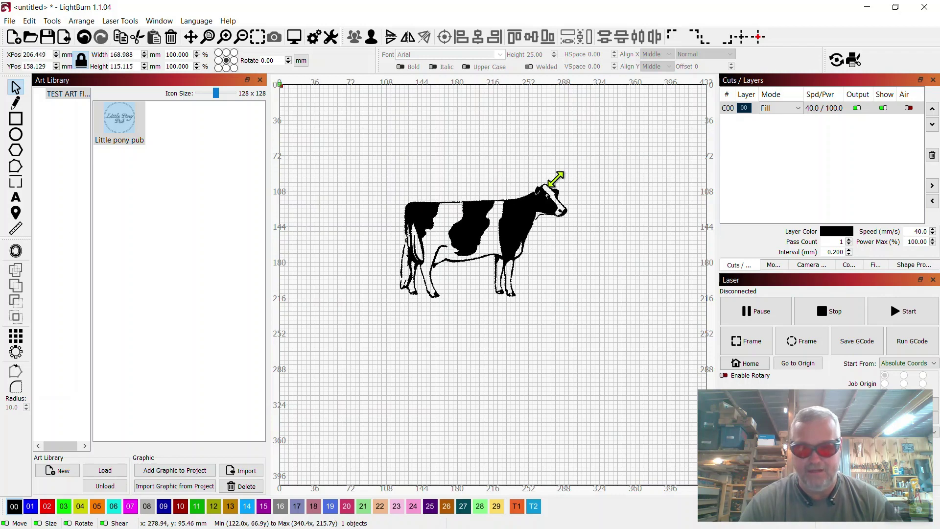
{"action": "left_click", "coordinate": [644, 246]}
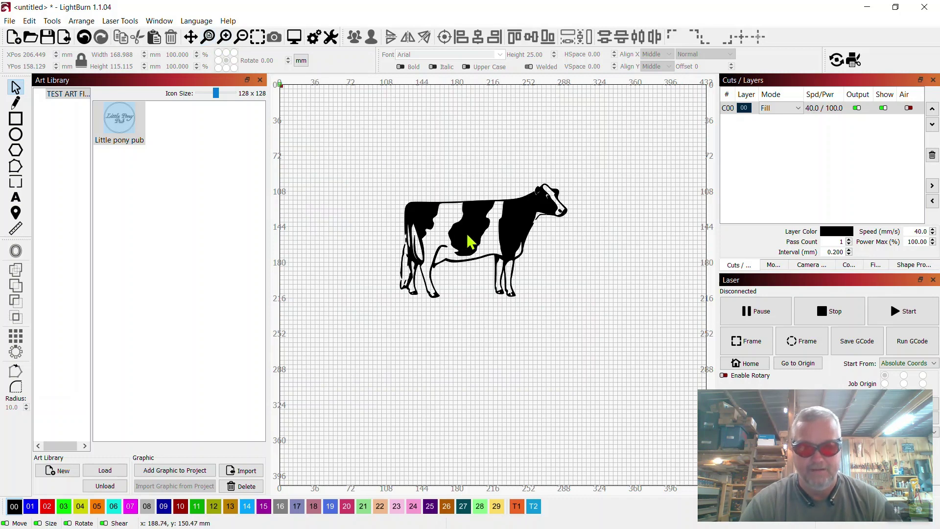
Step: Save the selected traced cow into the TEST ART FILES library under the name COW
{"action": "left_click", "coordinate": [474, 216]}
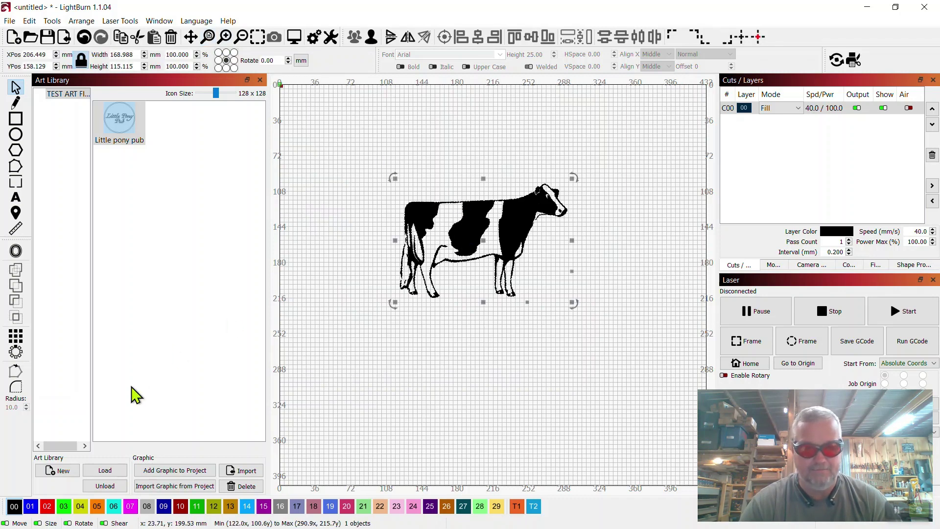
{"action": "left_click", "coordinate": [175, 486]}
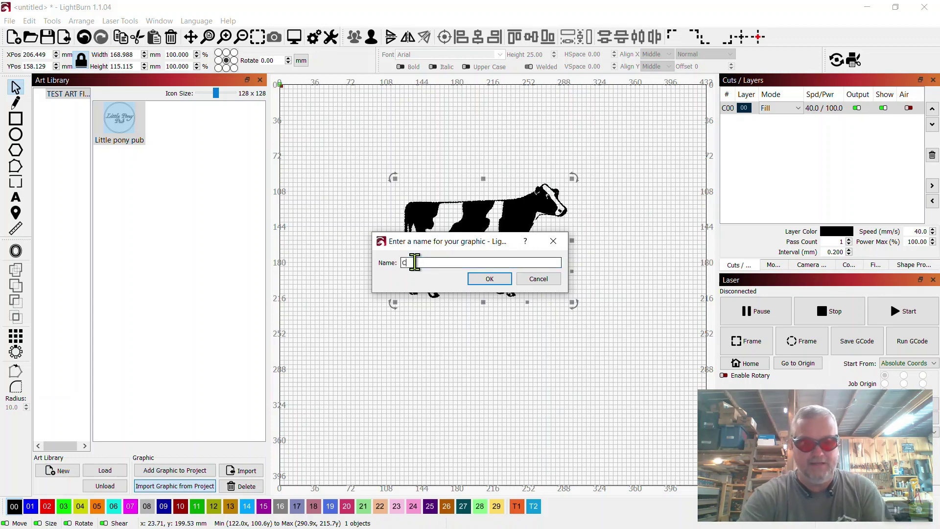
{"action": "left_click", "coordinate": [500, 281]}
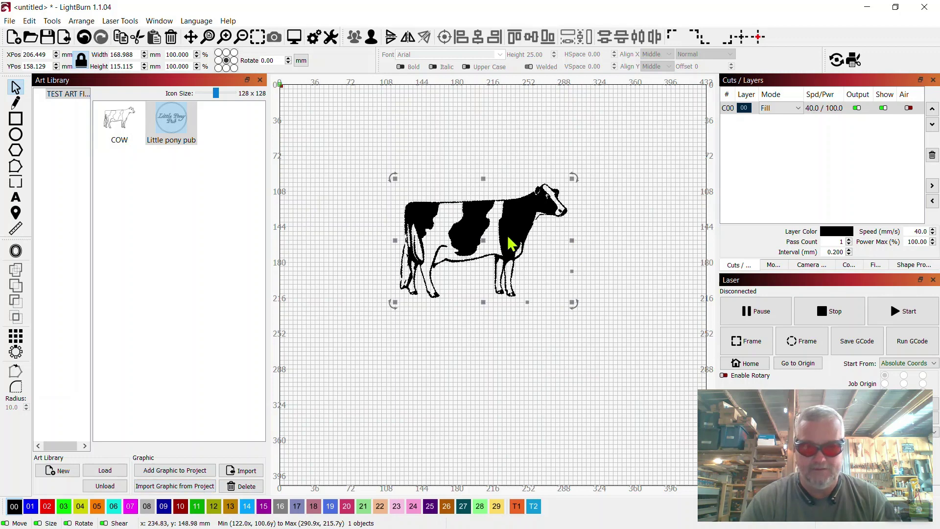
Step: Delete the traced cow, then place the COW library graphic on the canvas and delete it
{"action": "key", "text": "Delete"}
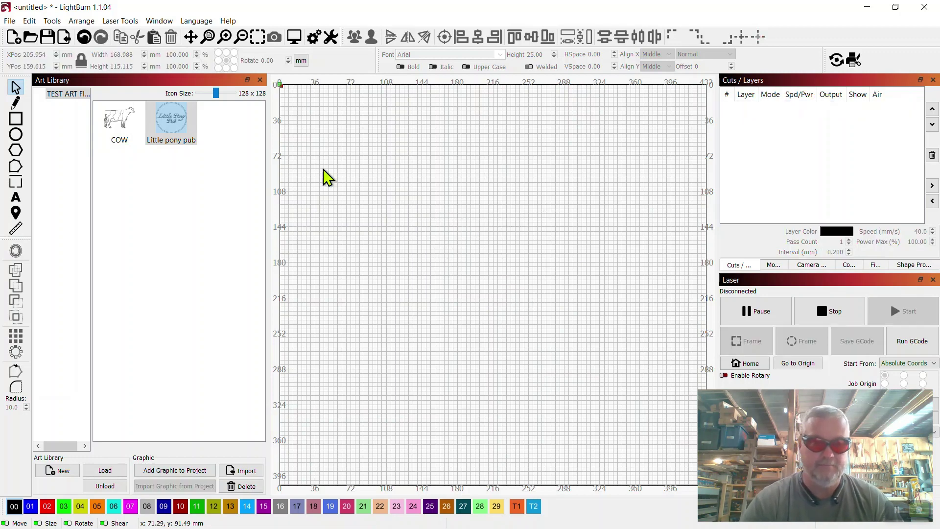
{"action": "left_click", "coordinate": [128, 122]}
{"action": "double_click", "coordinate": [129, 122]}
{"action": "left_click_drag", "start_coordinate": [497, 266], "coordinate": [440, 243]}
{"action": "key", "text": "Escape"}
{"action": "left_click", "coordinate": [486, 284]}
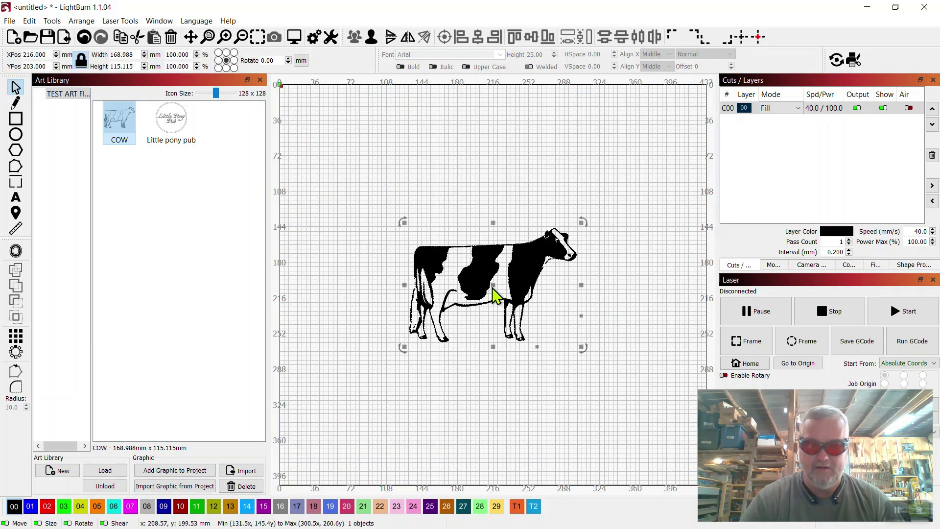
{"action": "key", "text": "Delete"}
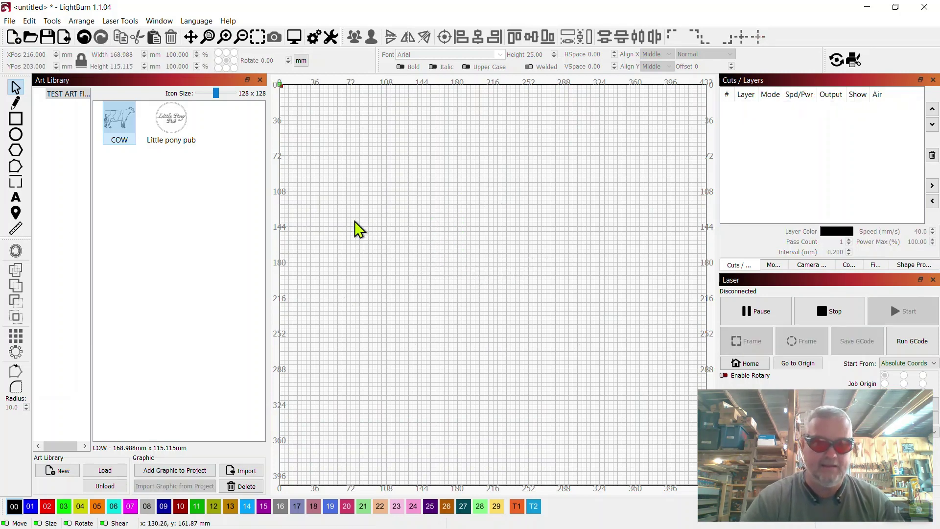
Step: Place Little pony pub with COW over it, keep COW in the library, then delete both
{"action": "double_click", "coordinate": [183, 125]}
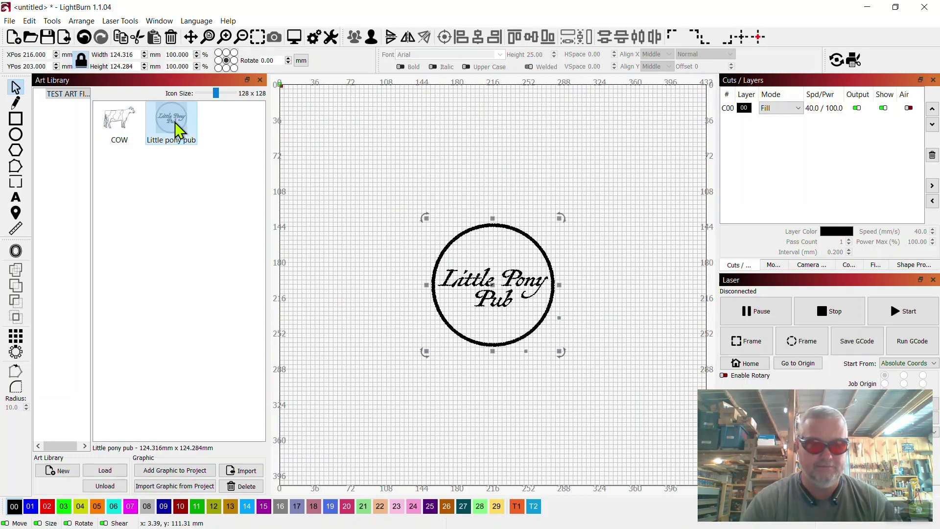
{"action": "double_click", "coordinate": [123, 131]}
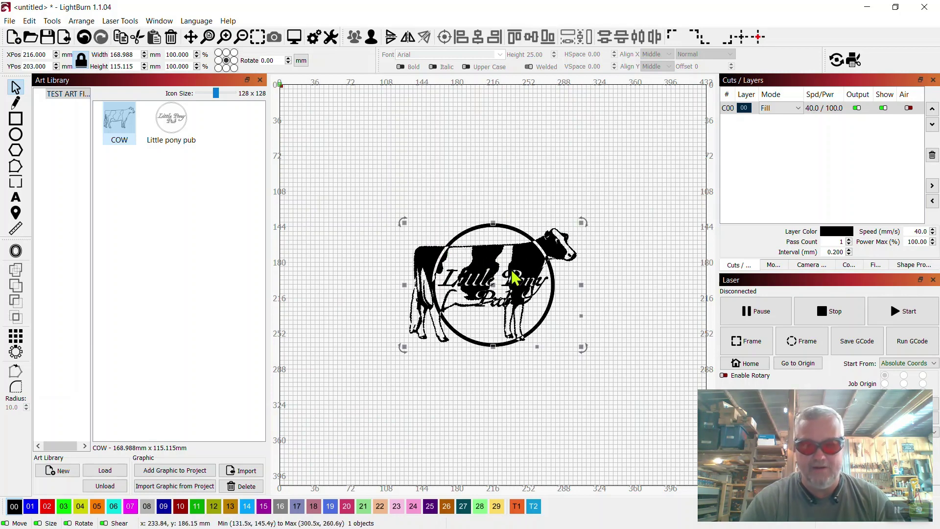
{"action": "key", "text": "Delete"}
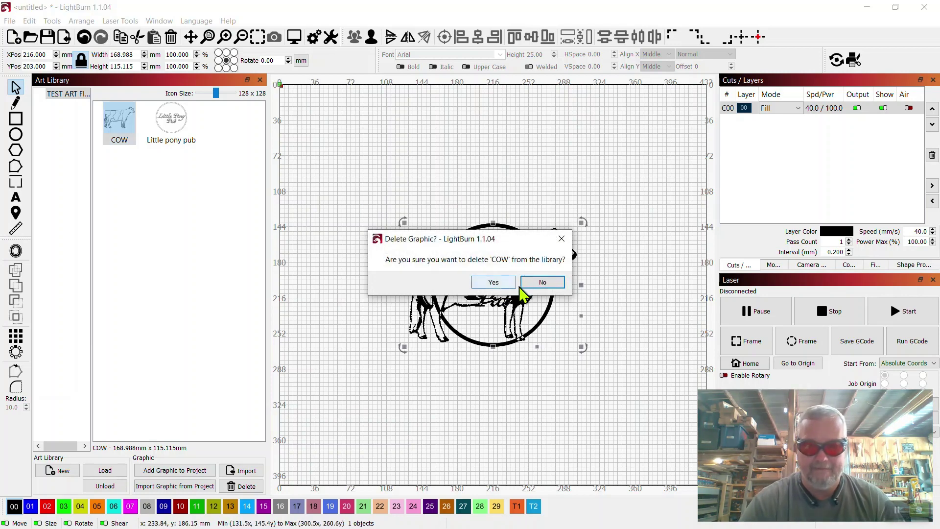
{"action": "left_click", "coordinate": [542, 283]}
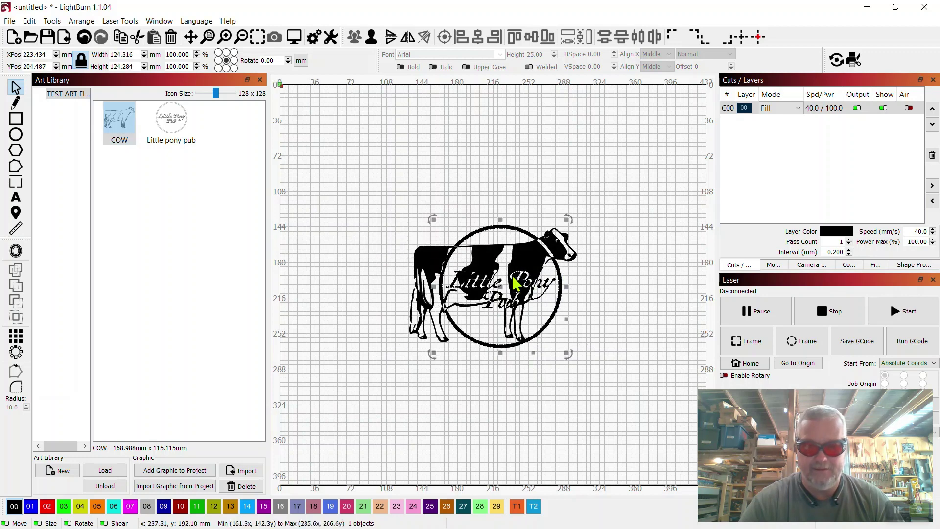
{"action": "key", "text": "Delete"}
{"action": "left_click", "coordinate": [500, 278]}
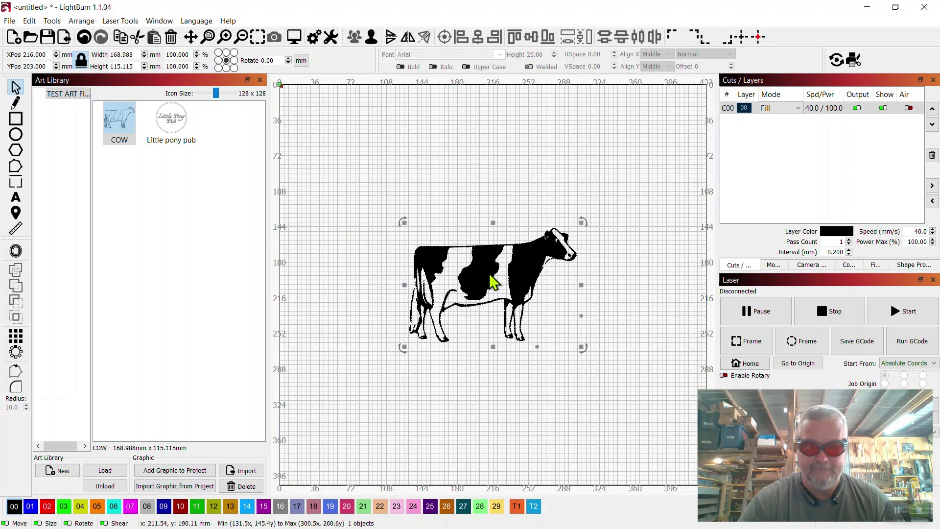
{"action": "key", "text": "Delete"}
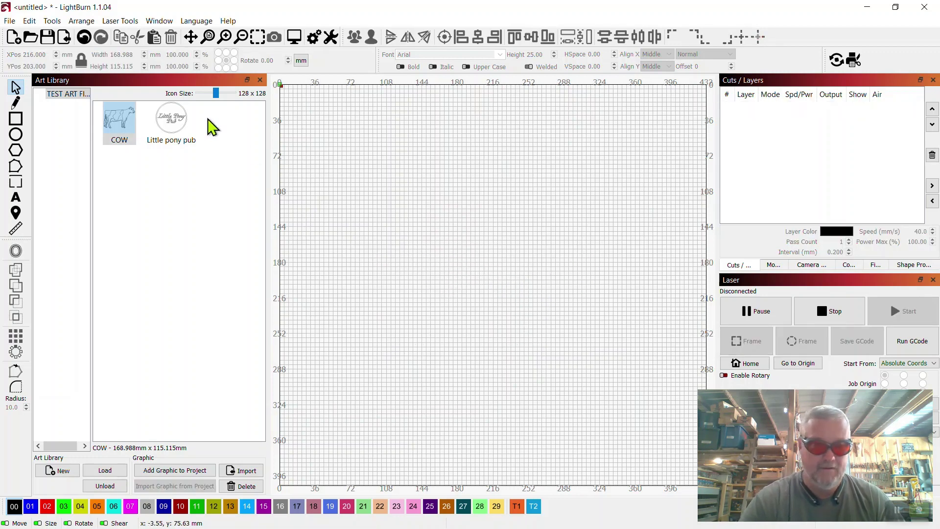
Step: Drag Little pony pub onto the canvas and delete it, then add and delete COW
{"action": "left_click_drag", "start_coordinate": [191, 122], "coordinate": [647, 142]}
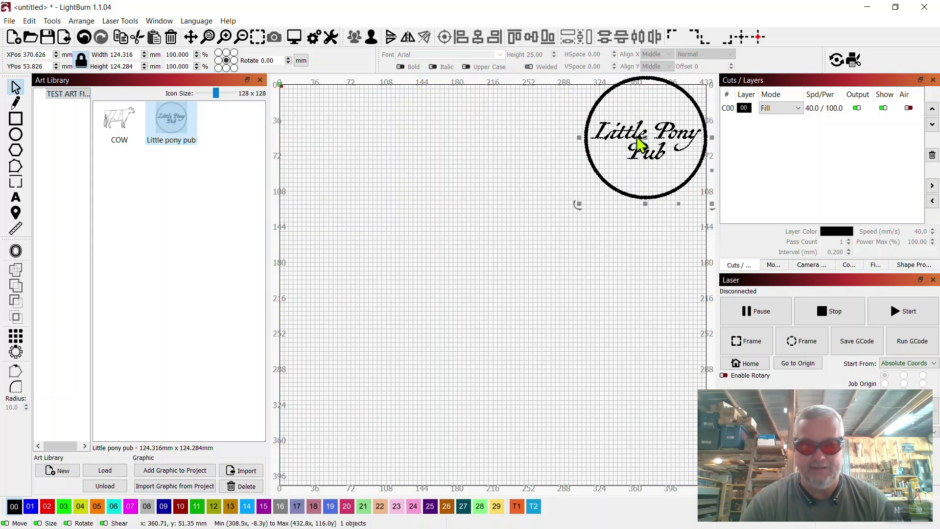
{"action": "key", "text": "Delete"}
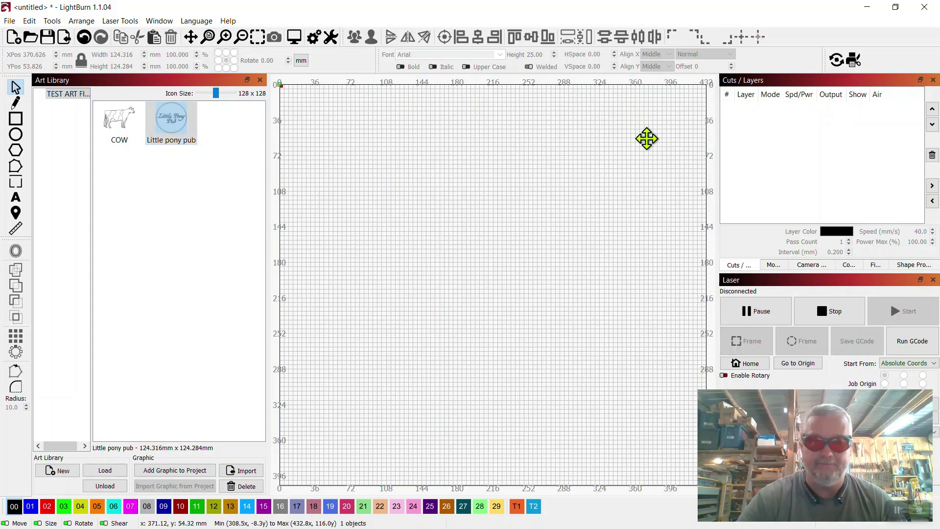
{"action": "double_click", "coordinate": [122, 125]}
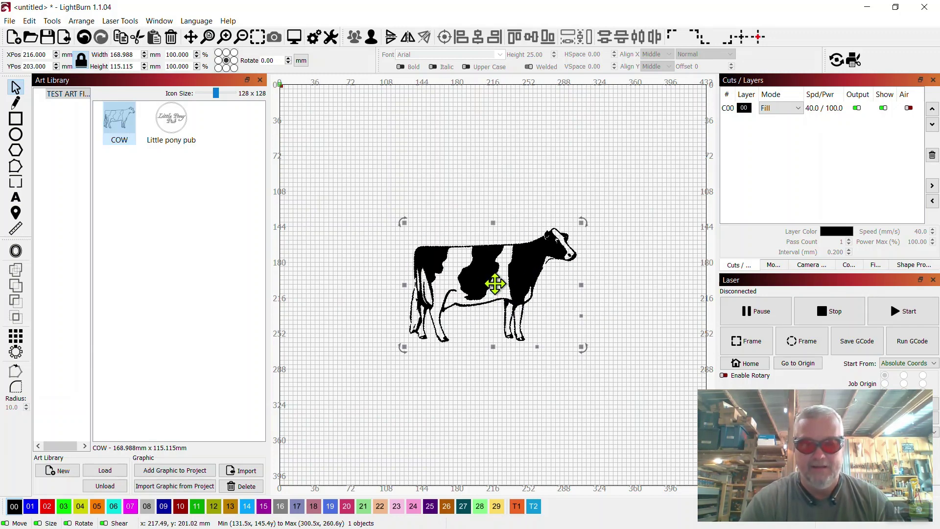
{"action": "key", "text": "Delete"}
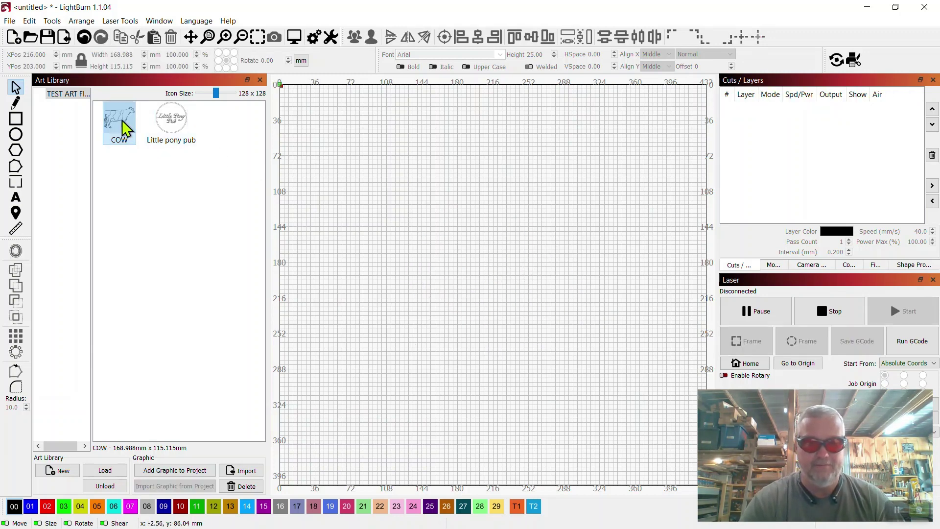
Step: Place Little pony pub on the canvas, enlarge it to about 297.8 mm and centre it
{"action": "left_click_drag", "start_coordinate": [172, 122], "coordinate": [446, 279]}
{"action": "left_click_drag", "start_coordinate": [511, 213], "coordinate": [682, 119]}
{"action": "left_click_drag", "start_coordinate": [525, 205], "coordinate": [495, 294]}
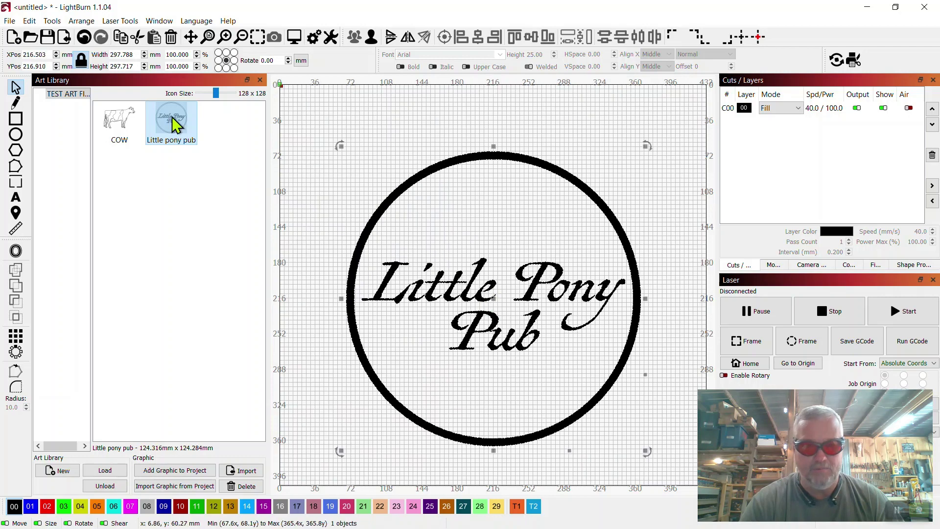
Step: Add COW, shrink it inside the circle above the text, then select both objects
{"action": "left_click_drag", "start_coordinate": [119, 123], "coordinate": [495, 218]}
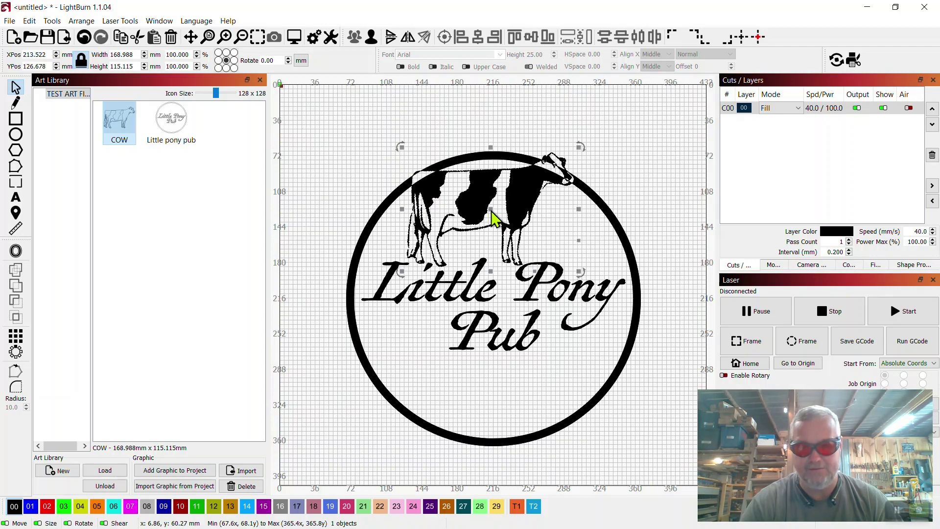
{"action": "left_click", "coordinate": [495, 215]}
{"action": "left_click_drag", "start_coordinate": [400, 147], "coordinate": [457, 200]}
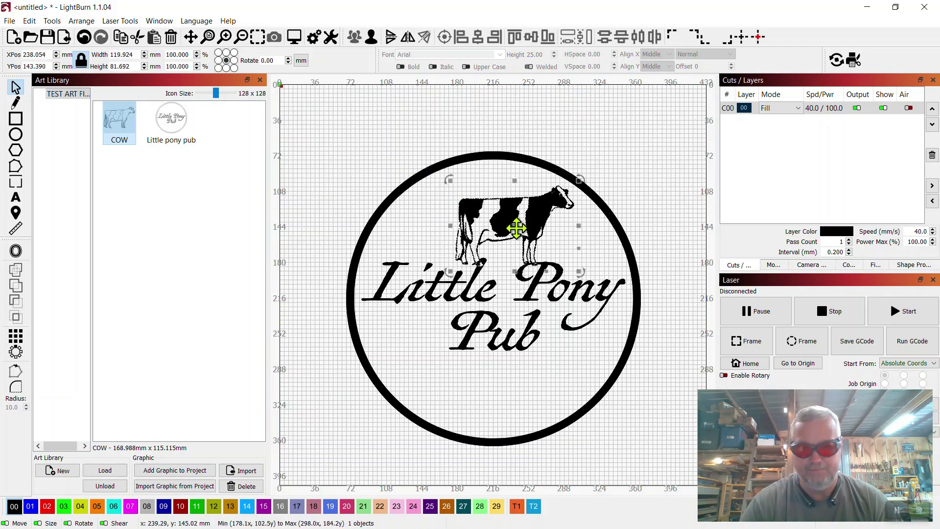
{"action": "left_click_drag", "start_coordinate": [516, 229], "coordinate": [500, 215]}
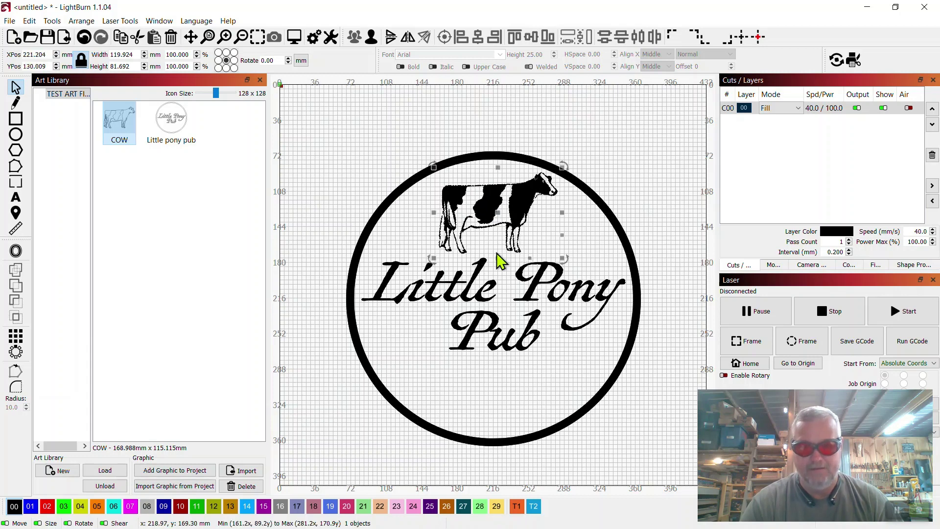
{"action": "left_click", "coordinate": [377, 161]}
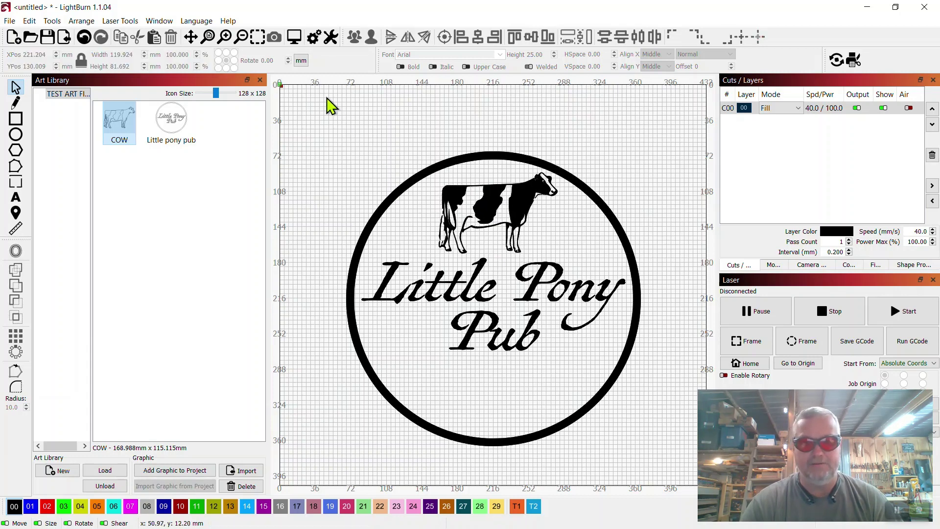
{"action": "left_click_drag", "start_coordinate": [327, 98], "coordinate": [674, 485]}
Step: Group the cow and the Little Pony Pub circle into one object
{"action": "right_click", "coordinate": [524, 303]}
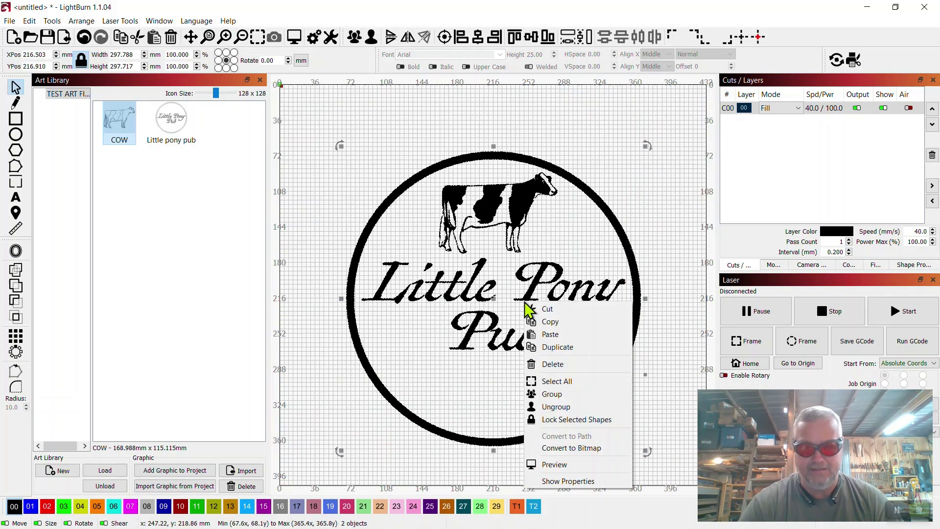
{"action": "left_click", "coordinate": [559, 393]}
{"action": "left_click", "coordinate": [680, 200]}
{"action": "left_click", "coordinate": [526, 209]}
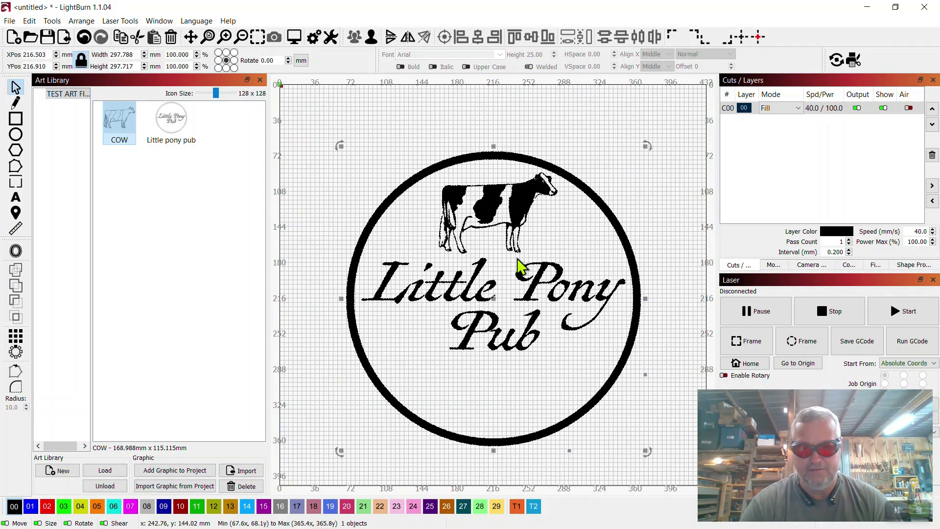
Step: Save the group to the art library as 'logo' and delete it from the canvas
{"action": "left_click", "coordinate": [171, 486]}
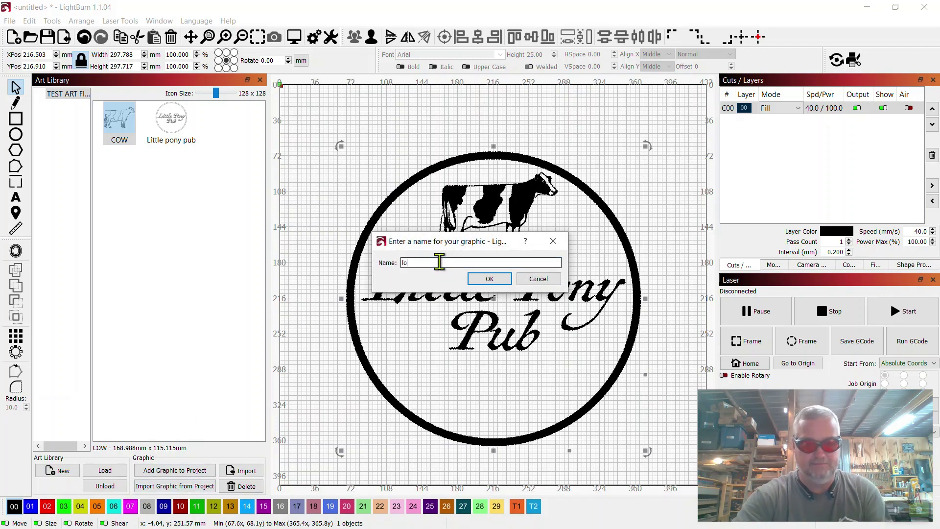
{"action": "type", "text": "logo"}
{"action": "left_click", "coordinate": [490, 279]}
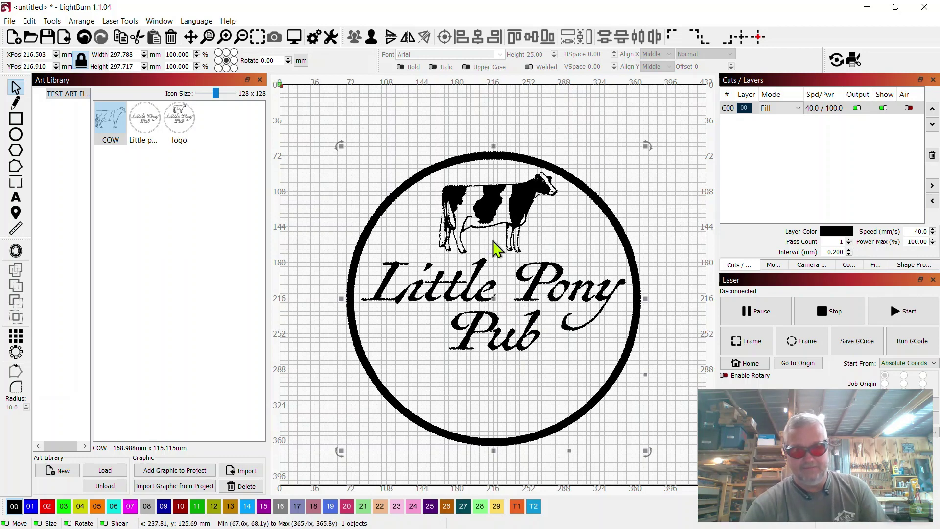
{"action": "key", "text": "Delete"}
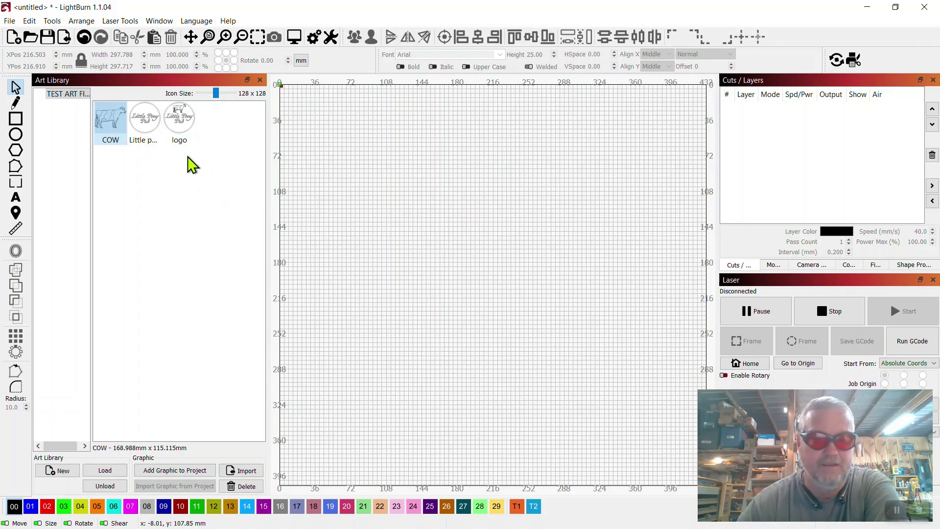
{"action": "left_click", "coordinate": [172, 120]}
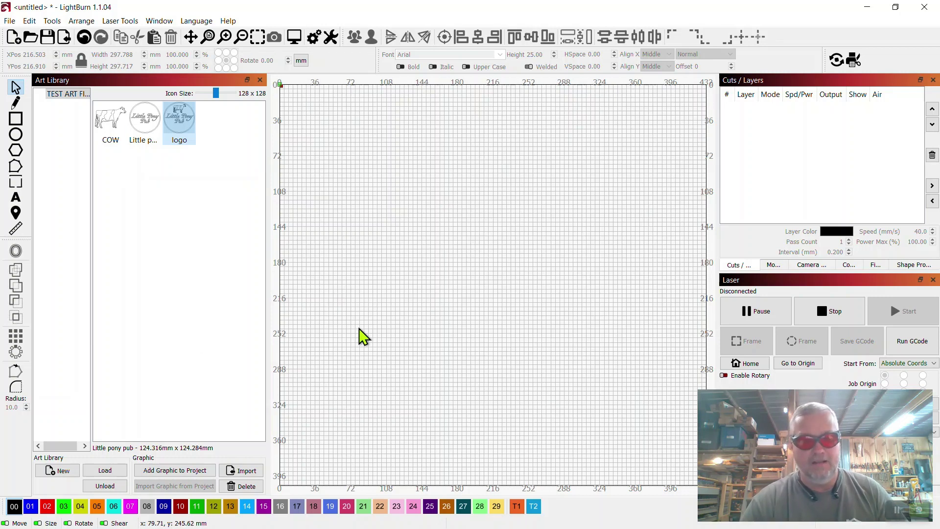
Step: Load ART FILES.lbart from Z:\LASER FILES into the Art Library
{"action": "left_click", "coordinate": [105, 469]}
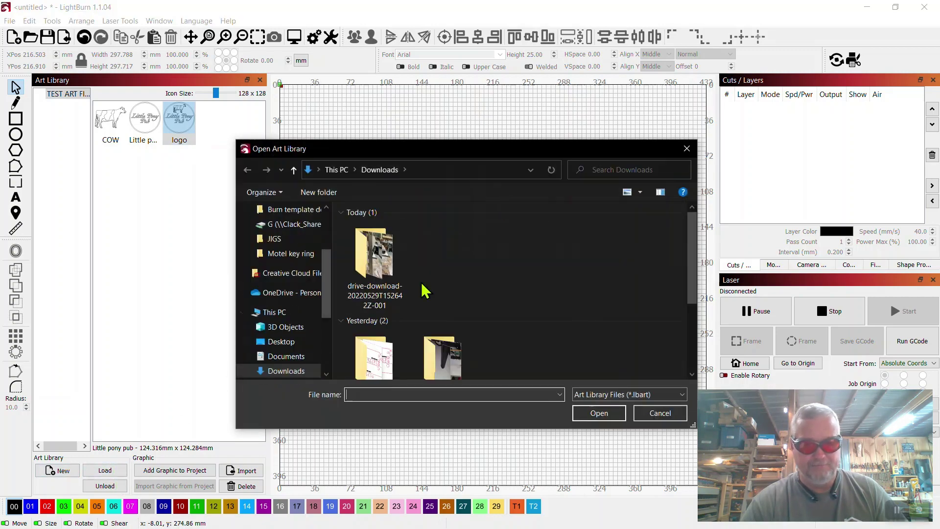
{"action": "left_click", "coordinate": [309, 225]}
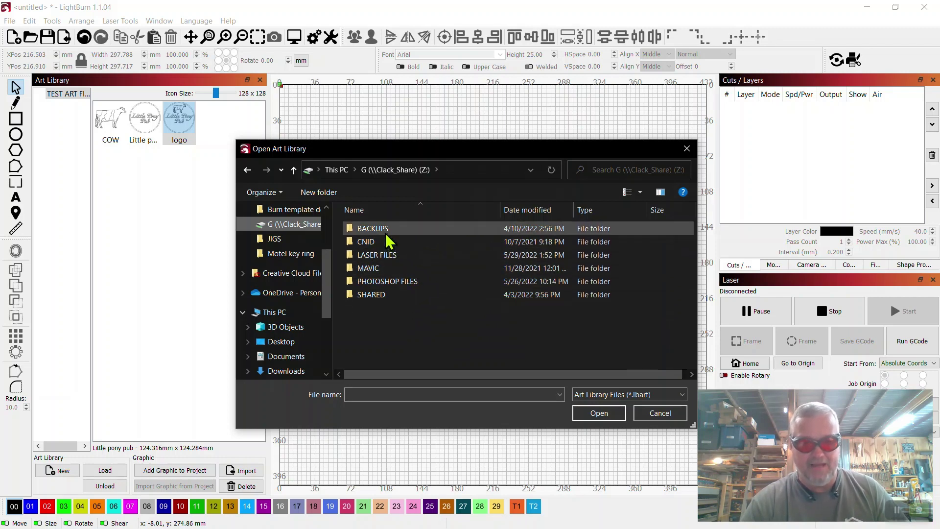
{"action": "double_click", "coordinate": [391, 255]}
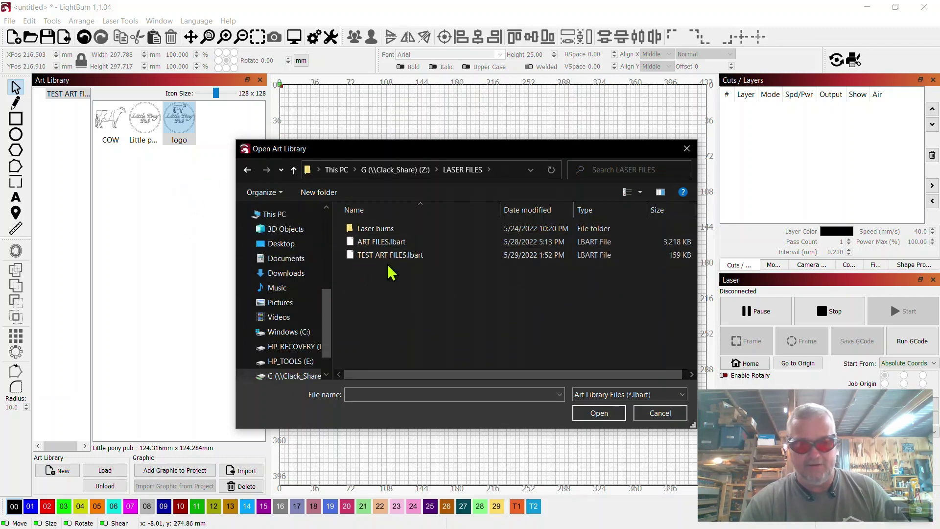
{"action": "double_click", "coordinate": [394, 243]}
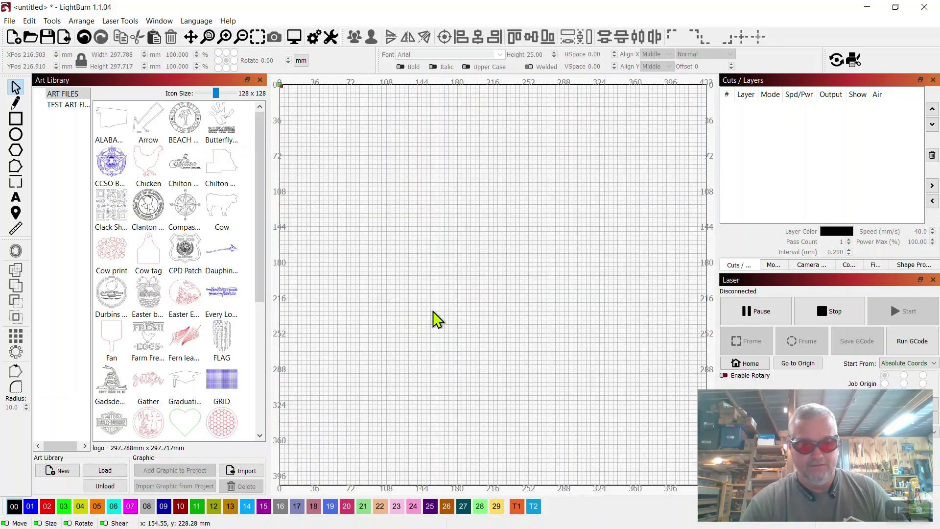
Step: Scroll down through the ART FILES thumbnails in the Art Library and back up
{"action": "left_click_drag", "start_coordinate": [266, 197], "coordinate": [282, 381]}
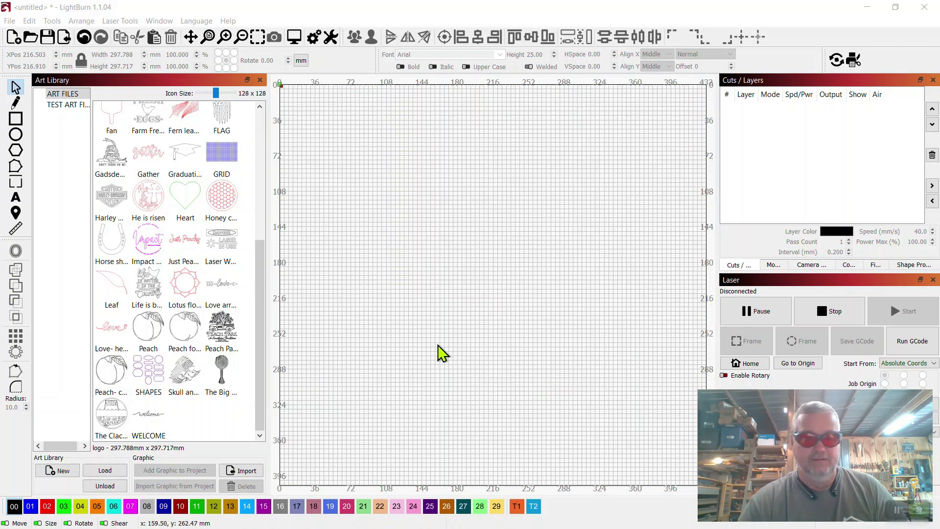
{"action": "left_click", "coordinate": [261, 198]}
{"action": "left_click_drag", "start_coordinate": [260, 247], "coordinate": [261, 389]}
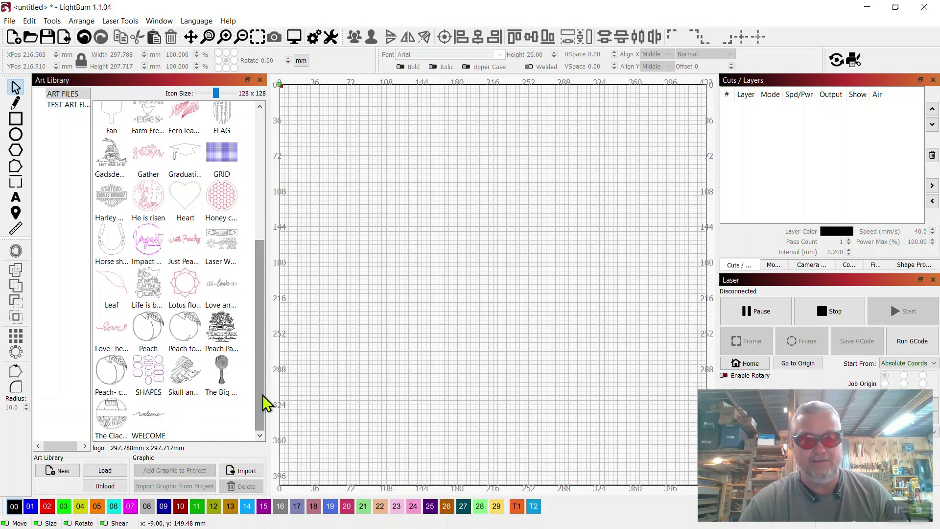
{"action": "left_click_drag", "start_coordinate": [263, 273], "coordinate": [264, 136]}
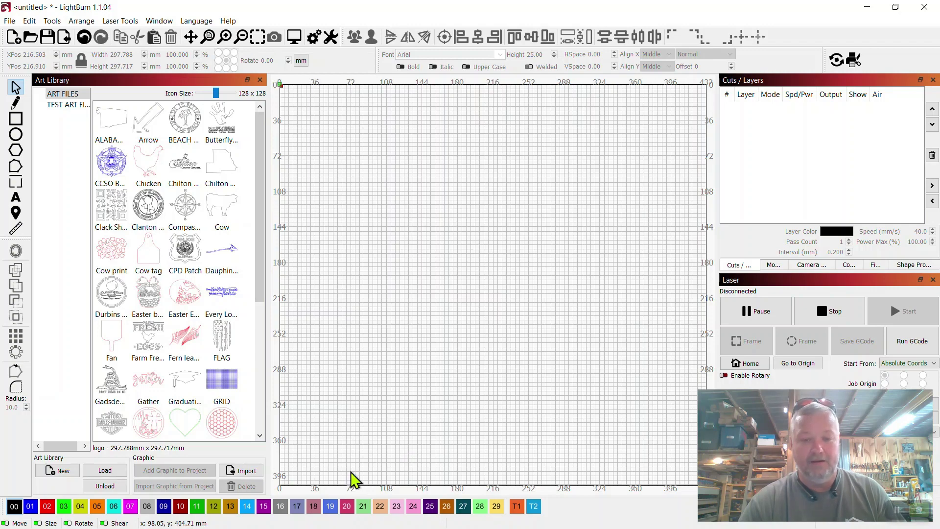
Step: Minimize LightBurn and browse File Explorer to Z:\LASER FILES, briefly selecting ART FILES.lbart
{"action": "left_click", "coordinate": [864, 6]}
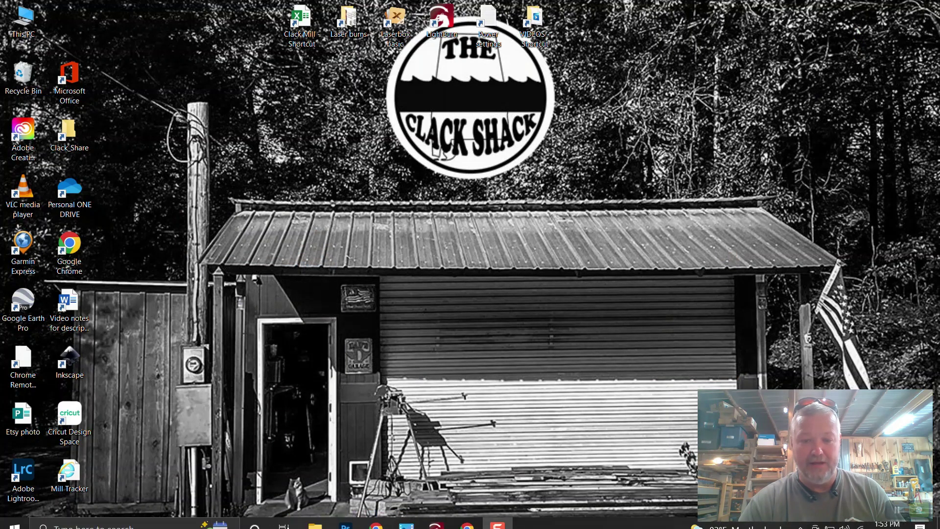
{"action": "left_click", "coordinate": [315, 516]}
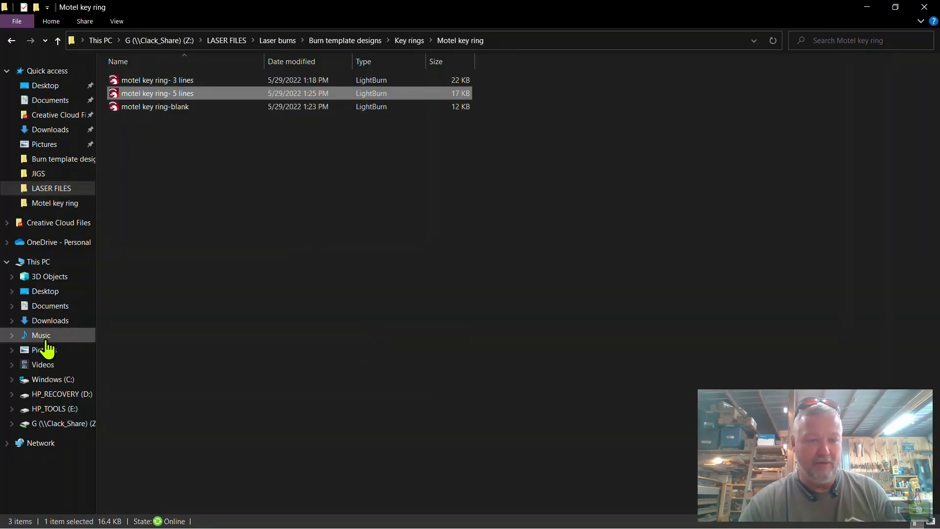
{"action": "left_click", "coordinate": [58, 424]}
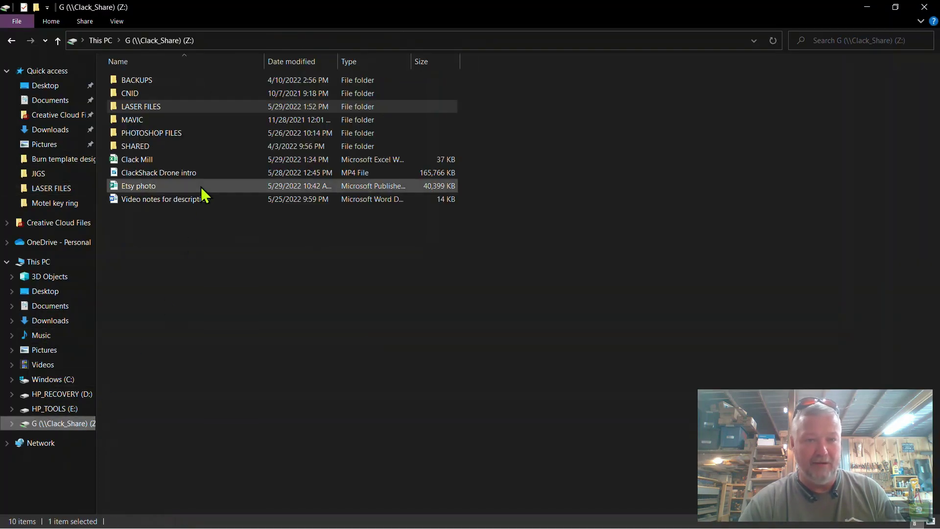
{"action": "double_click", "coordinate": [173, 104]}
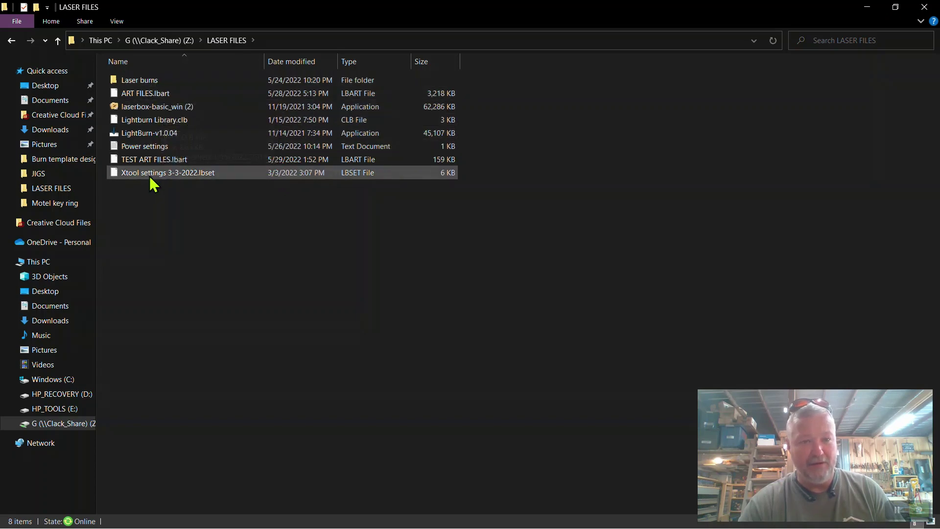
{"action": "left_click", "coordinate": [153, 91]}
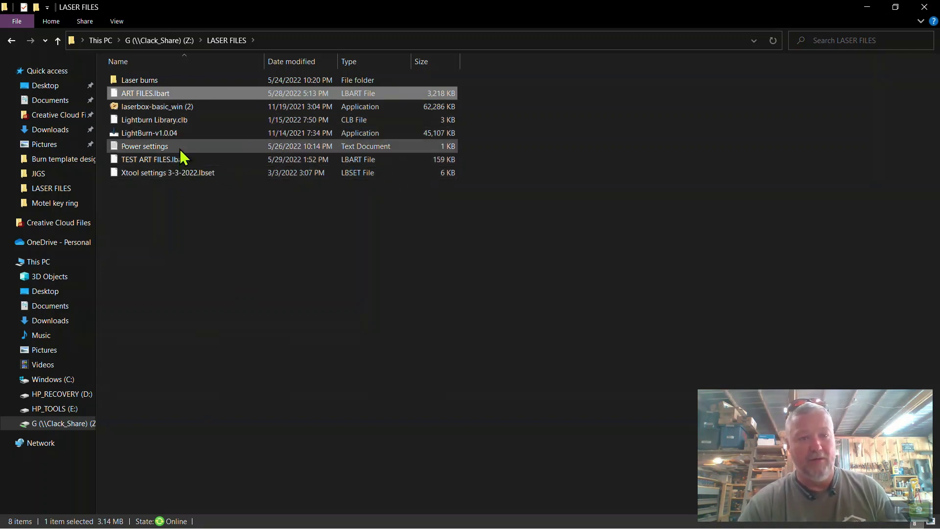
{"action": "left_click", "coordinate": [214, 205]}
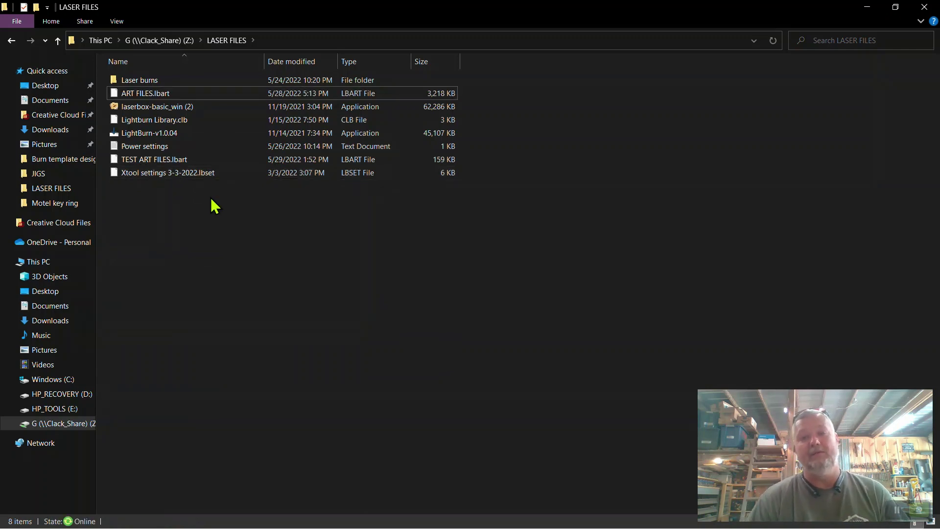